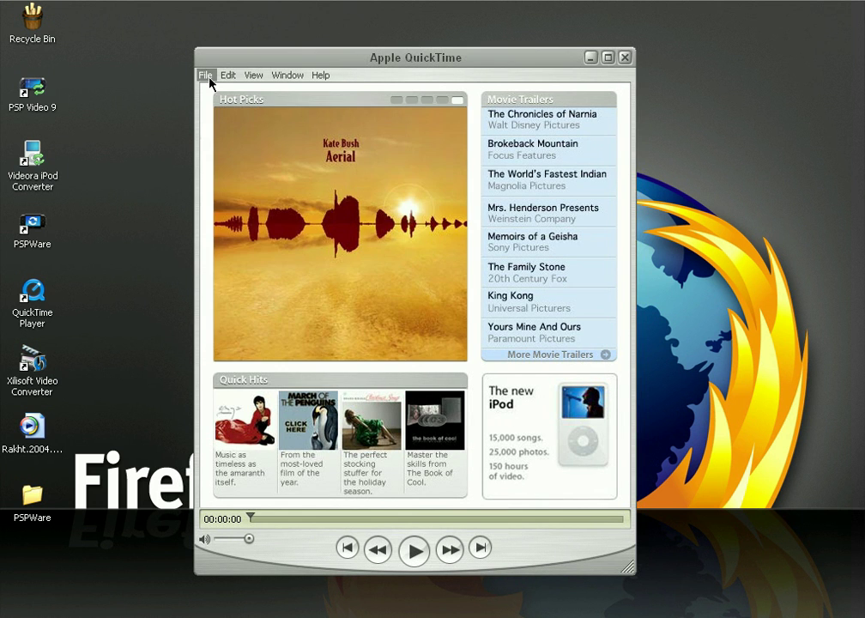
Open Rakht.2004.CD1.Hindi.DVDRip.XviD-BrG-1.avi from the Desktop in its own QuickTime player window.
{"action": "left_click", "coordinate": [206, 76]}
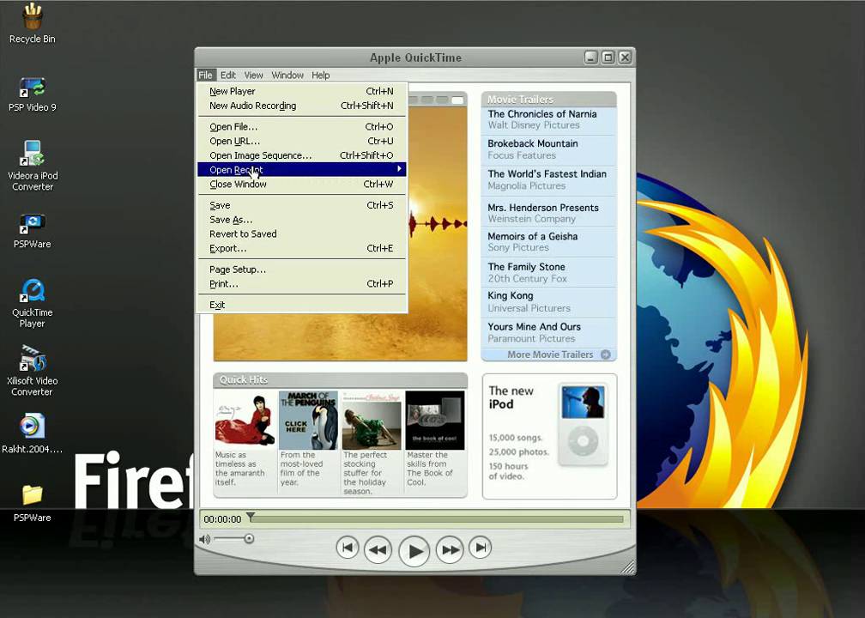
{"action": "left_click", "coordinate": [267, 127]}
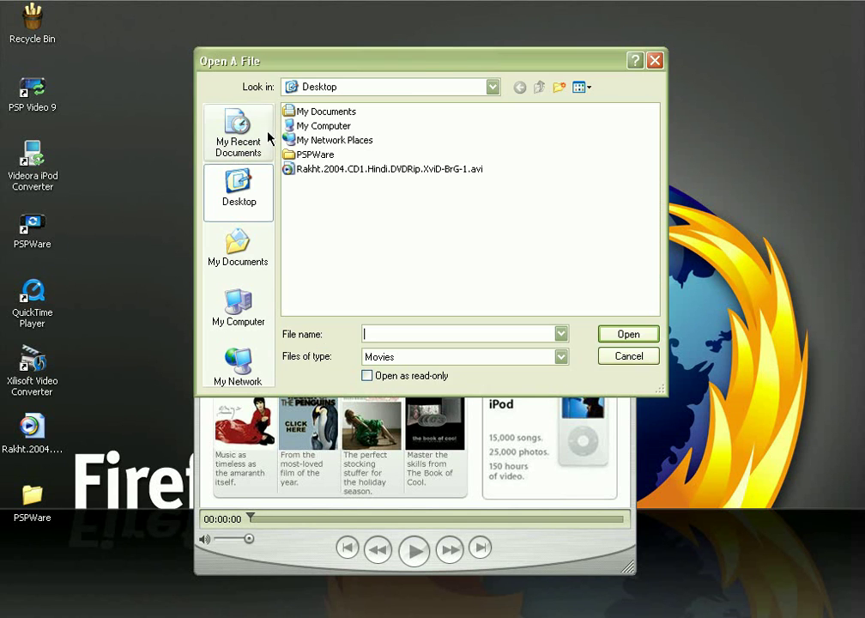
{"action": "left_click_drag", "start_coordinate": [421, 70], "coordinate": [359, 88]}
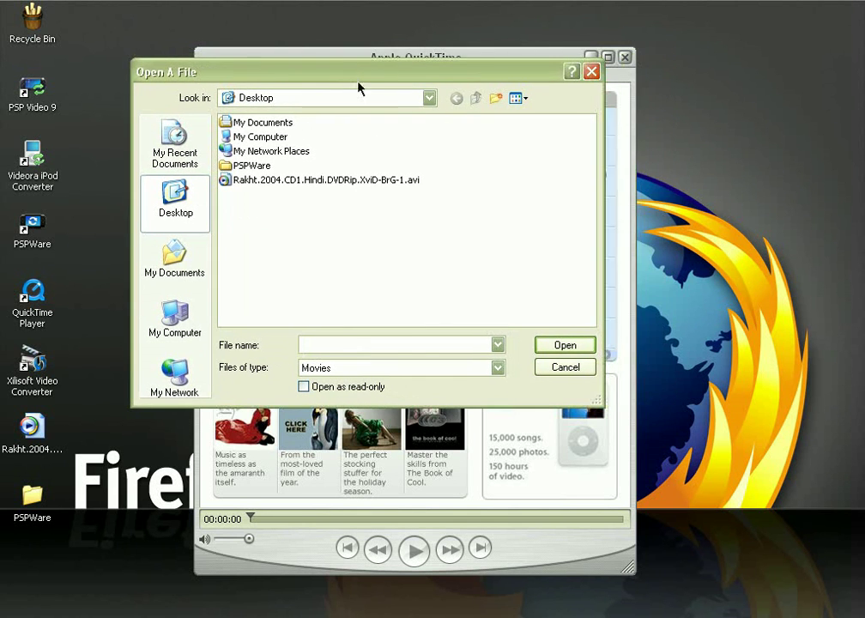
{"action": "left_click", "coordinate": [358, 179]}
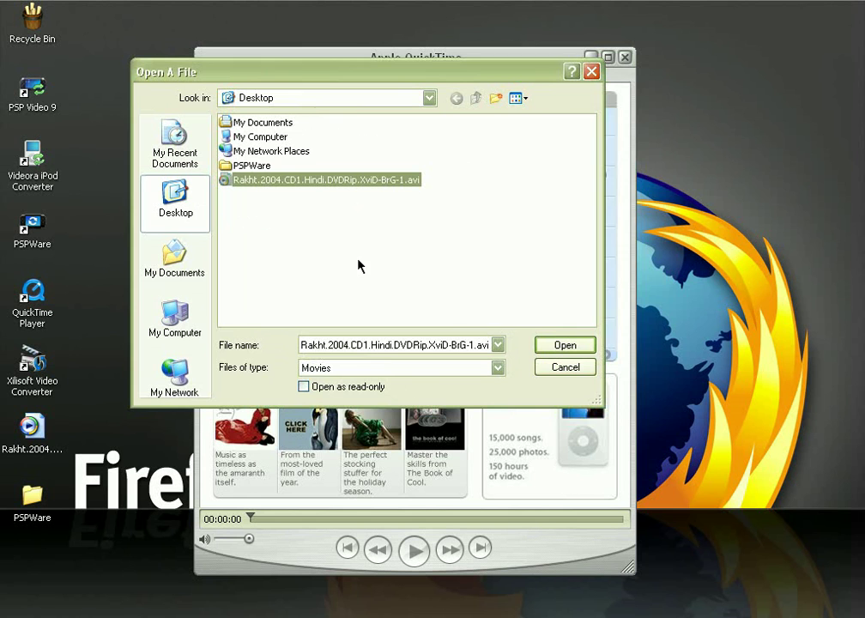
{"action": "left_click", "coordinate": [559, 345]}
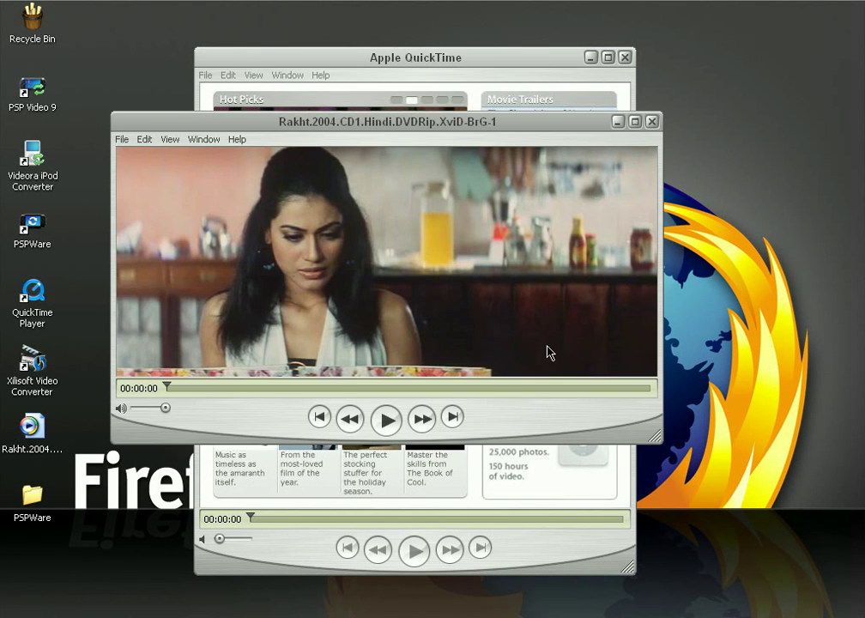
{"action": "left_click_drag", "start_coordinate": [380, 123], "coordinate": [401, 143]}
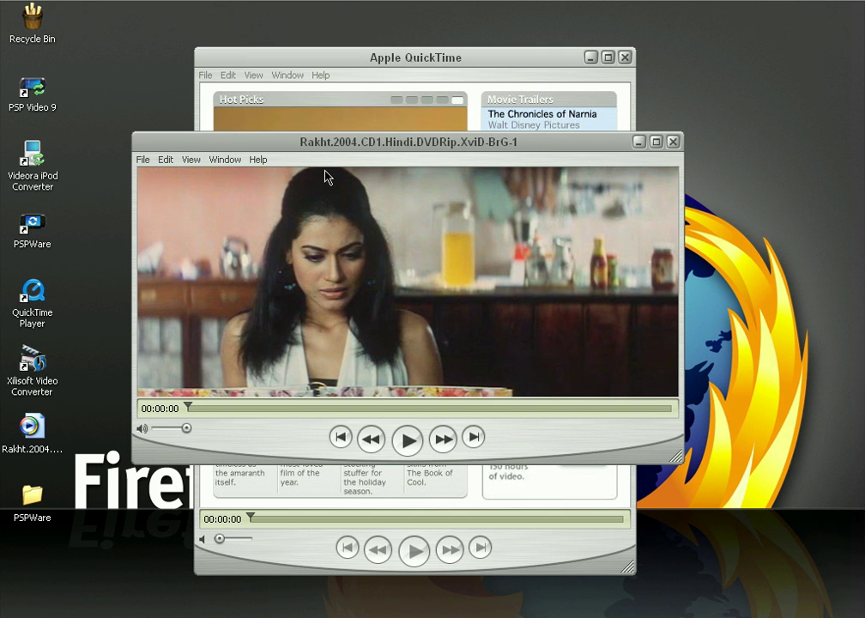
{"action": "left_click_drag", "start_coordinate": [286, 150], "coordinate": [294, 155]}
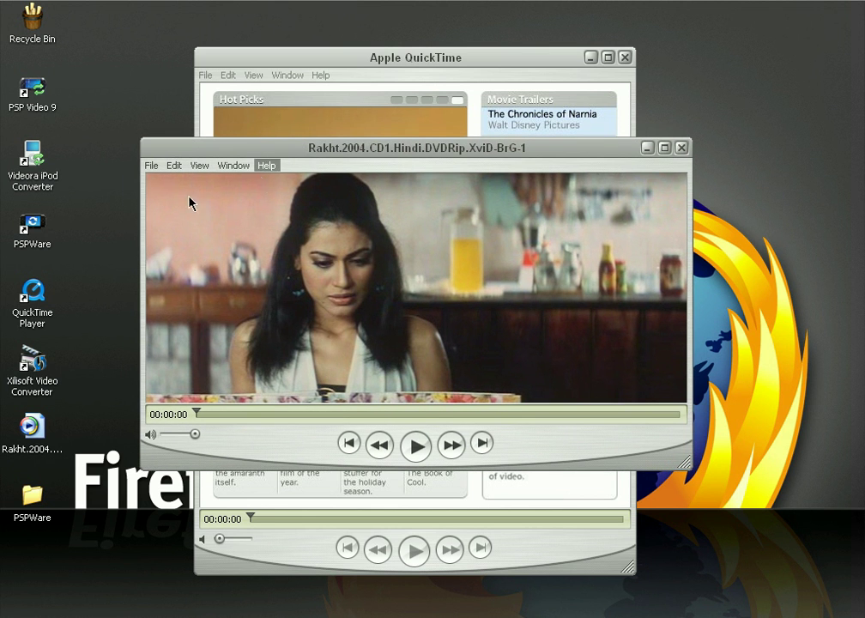
{"action": "left_click", "coordinate": [151, 165]}
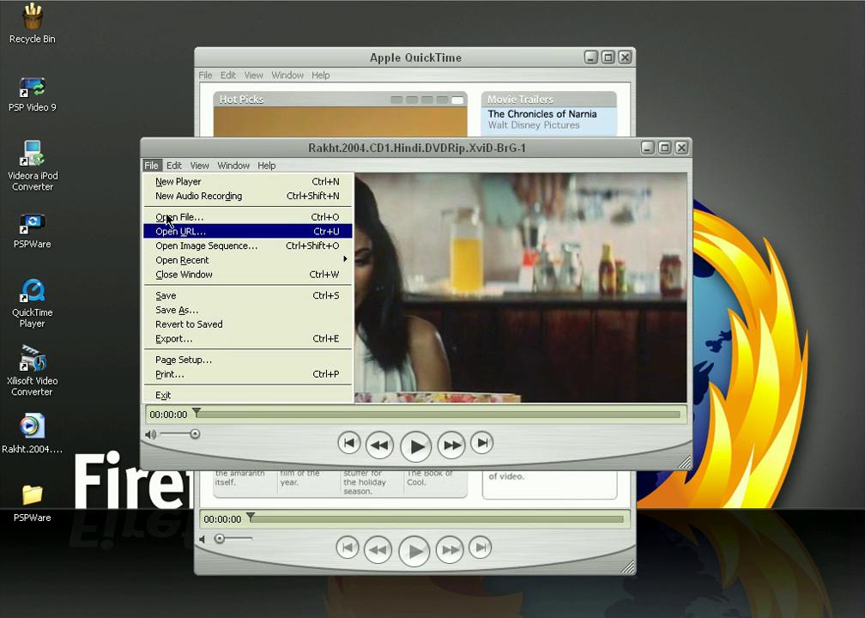
Export the Rakht movie to the Desktop as Movie to iPod (320x240), cancel at 2%, then close the player.
{"action": "left_click", "coordinate": [211, 340]}
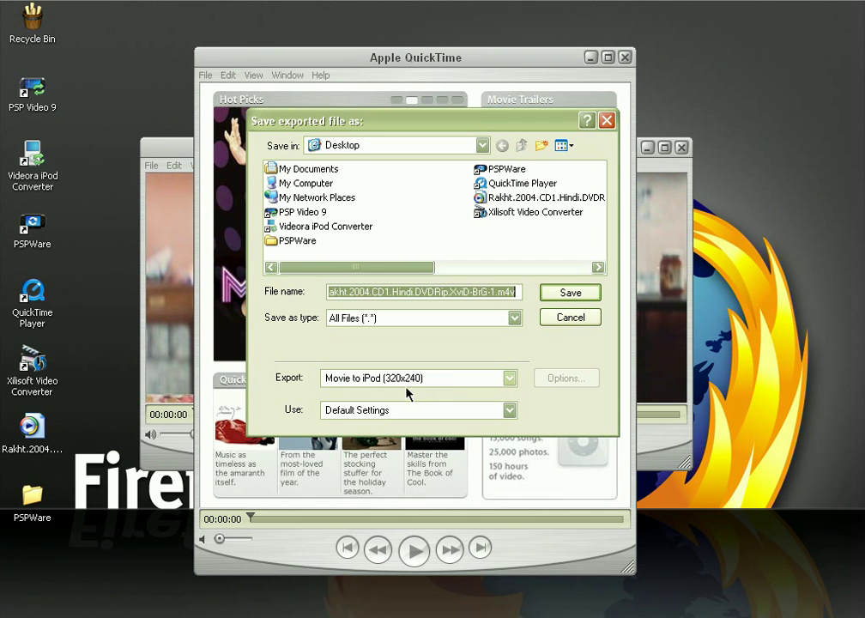
{"action": "left_click", "coordinate": [451, 378]}
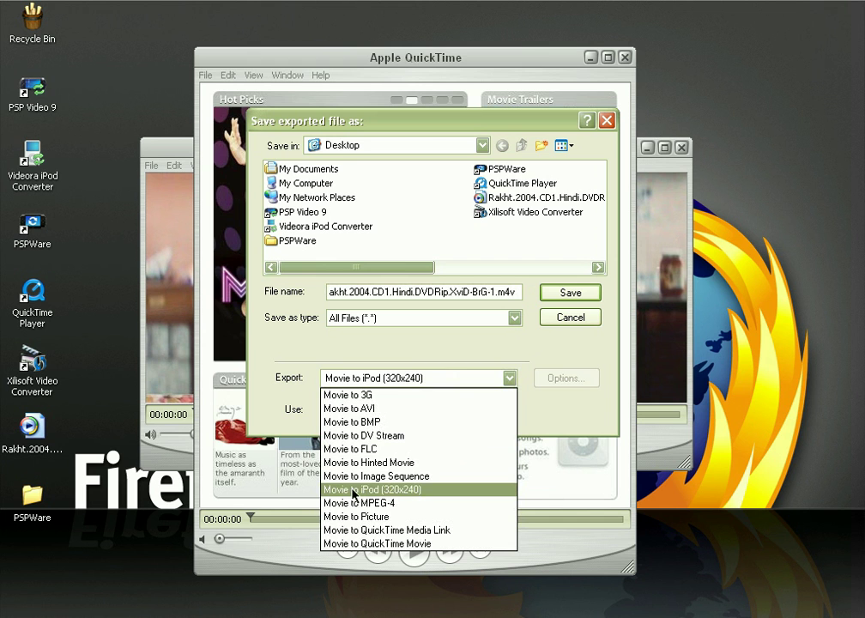
{"action": "left_click", "coordinate": [430, 490]}
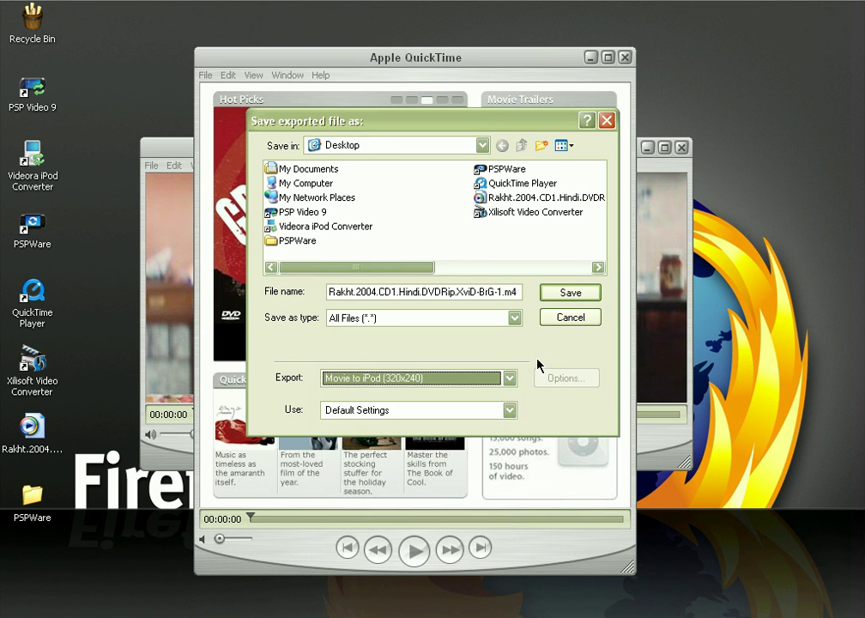
{"action": "left_click", "coordinate": [365, 152]}
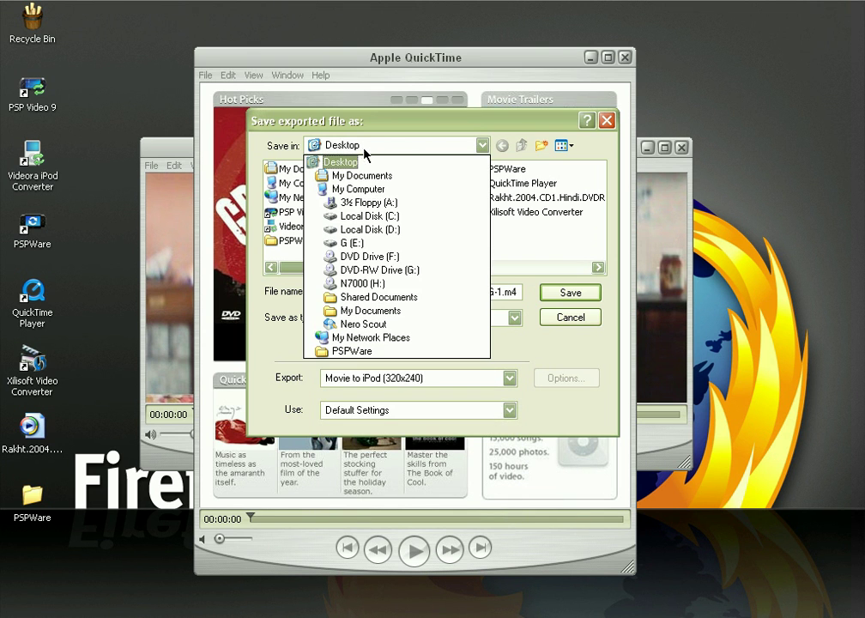
{"action": "left_click", "coordinate": [364, 151]}
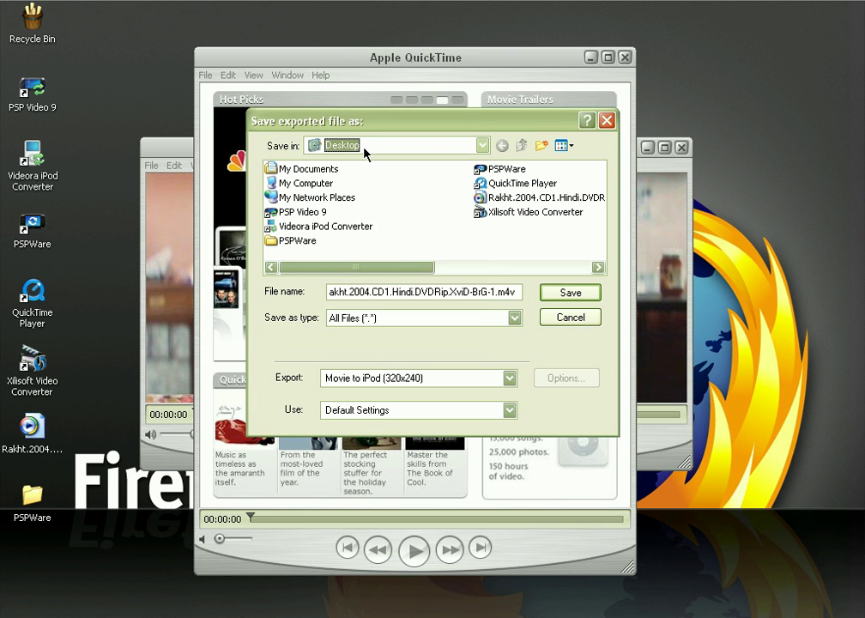
{"action": "left_click", "coordinate": [565, 296]}
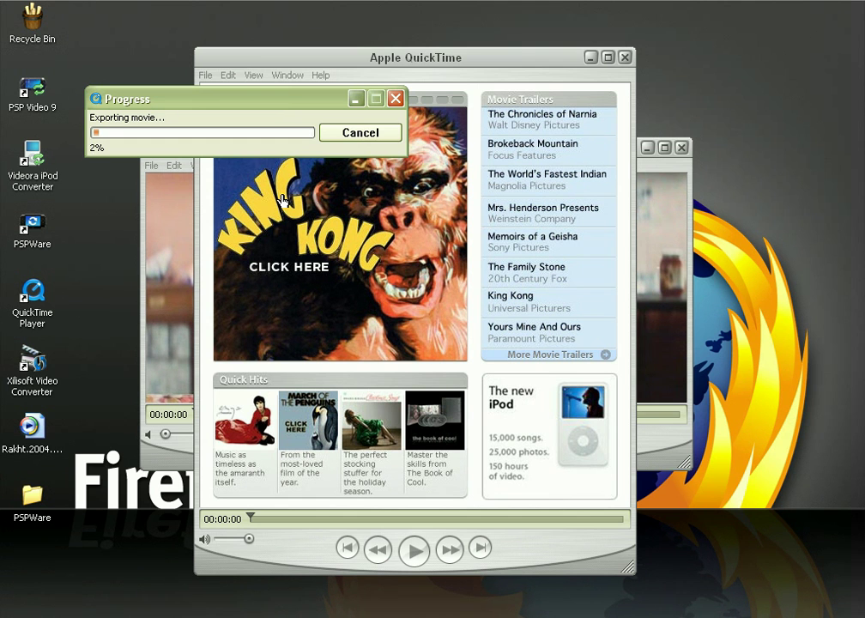
{"action": "left_click", "coordinate": [355, 132]}
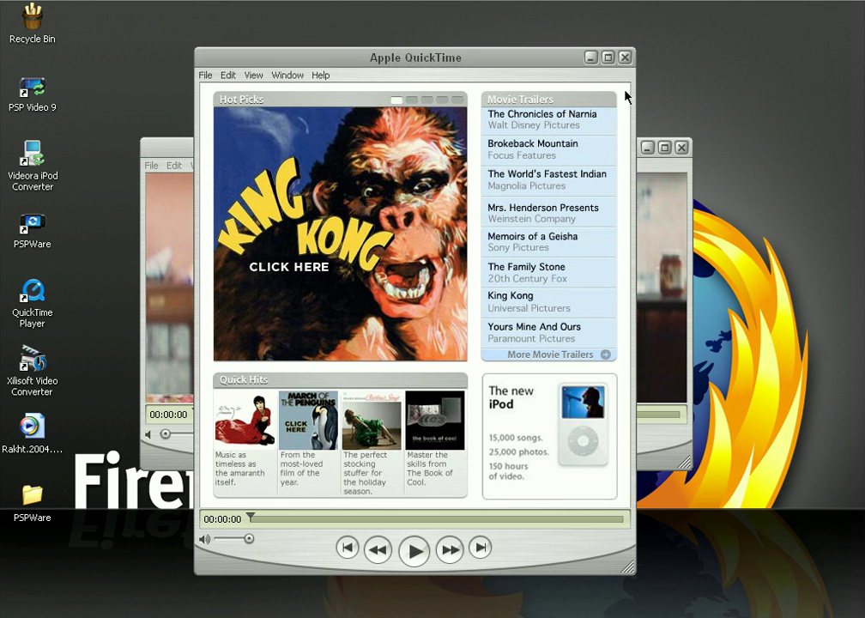
{"action": "left_click", "coordinate": [625, 58]}
Close the remaining QuickTime window and launch Videora iPod Converter from its desktop icon.
{"action": "left_click", "coordinate": [679, 148]}
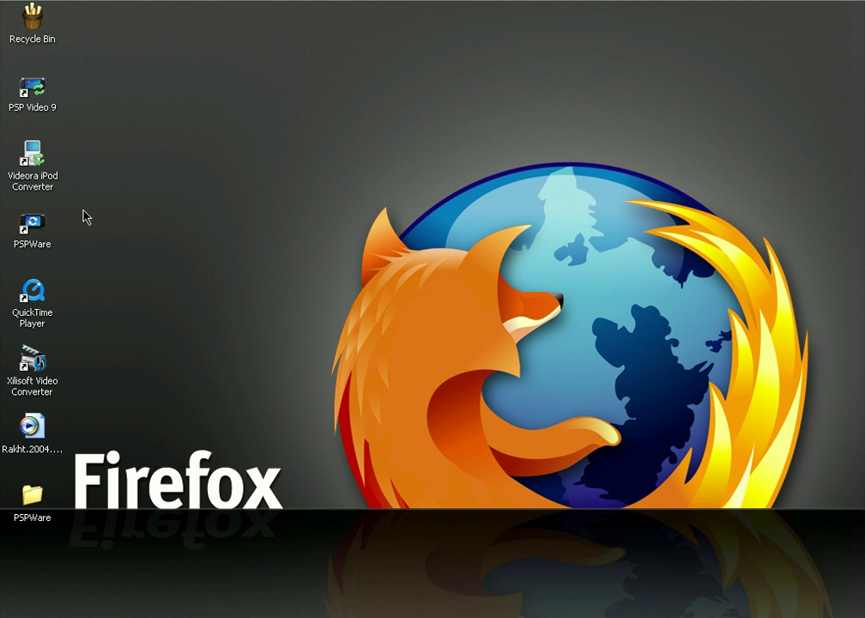
{"action": "double_click", "coordinate": [51, 195]}
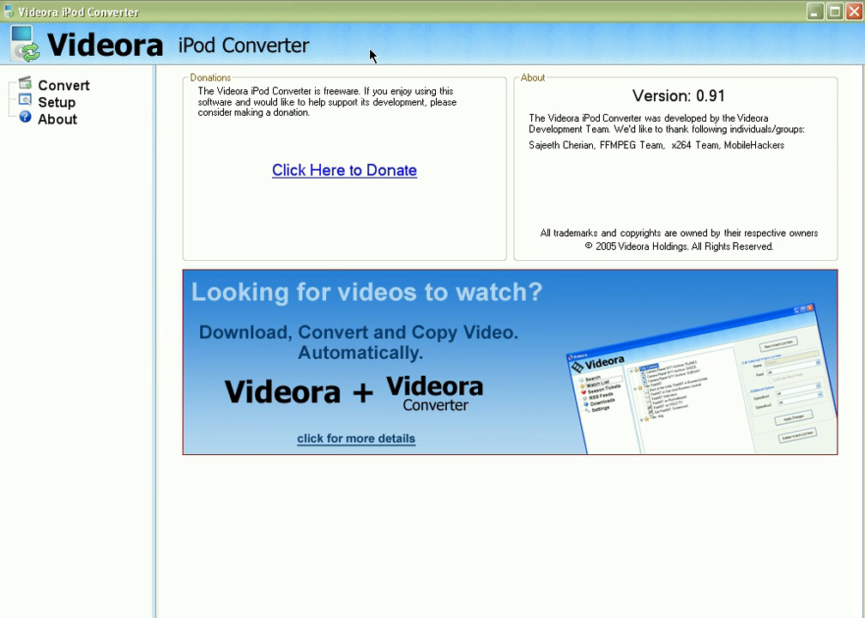
Load the Rakht .avi into a new transcoding job on Videora's Convert page.
{"action": "left_click", "coordinate": [69, 86]}
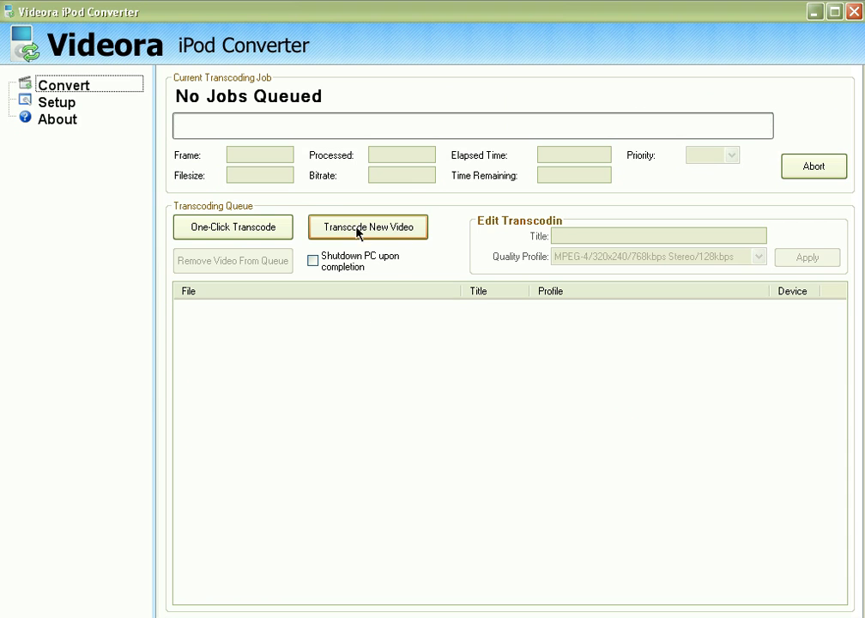
{"action": "left_click", "coordinate": [392, 230]}
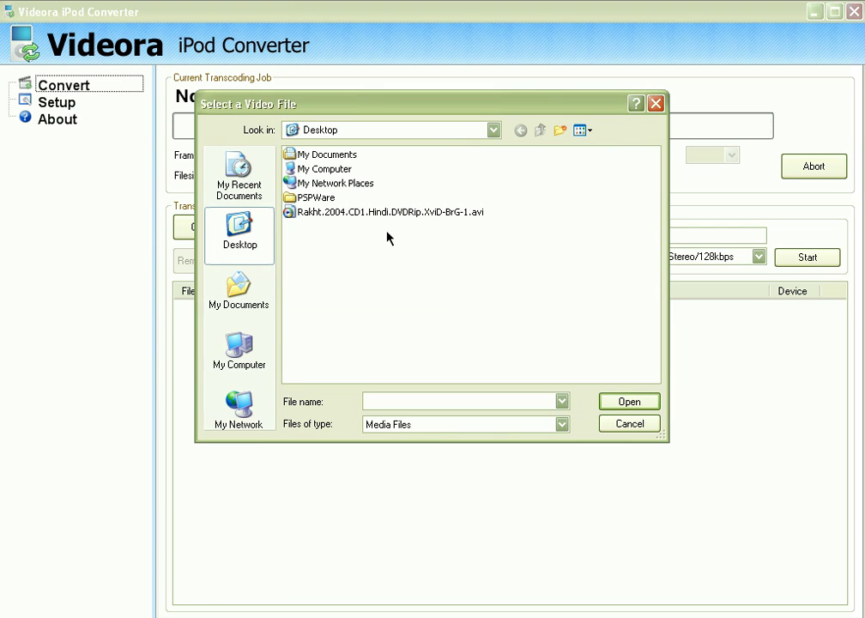
{"action": "left_click", "coordinate": [379, 212]}
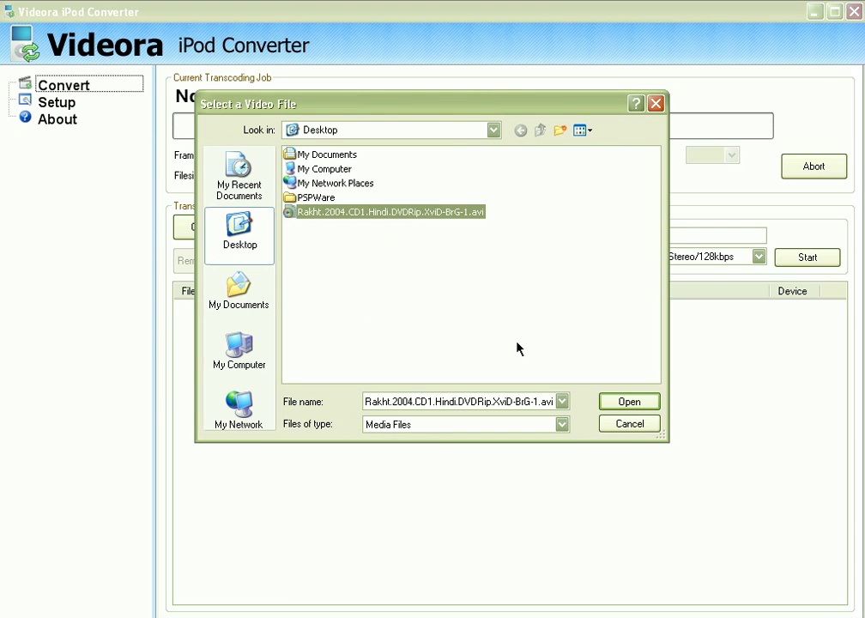
{"action": "left_click", "coordinate": [615, 400]}
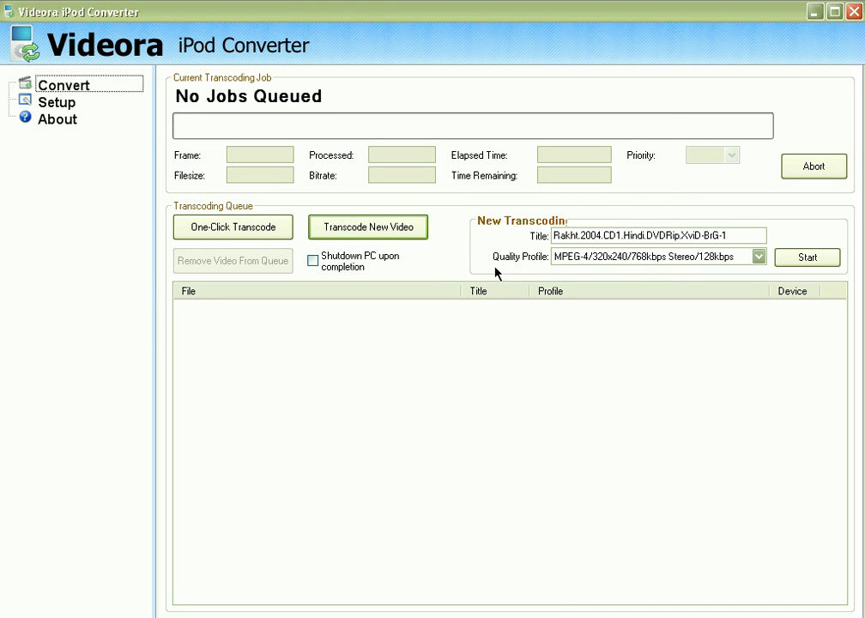
Set the quality profile to MPEG-4/320x240/512kbps Stereo/96kbps.
{"action": "left_click", "coordinate": [708, 255]}
{"action": "left_click_drag", "start_coordinate": [760, 329], "coordinate": [752, 294]}
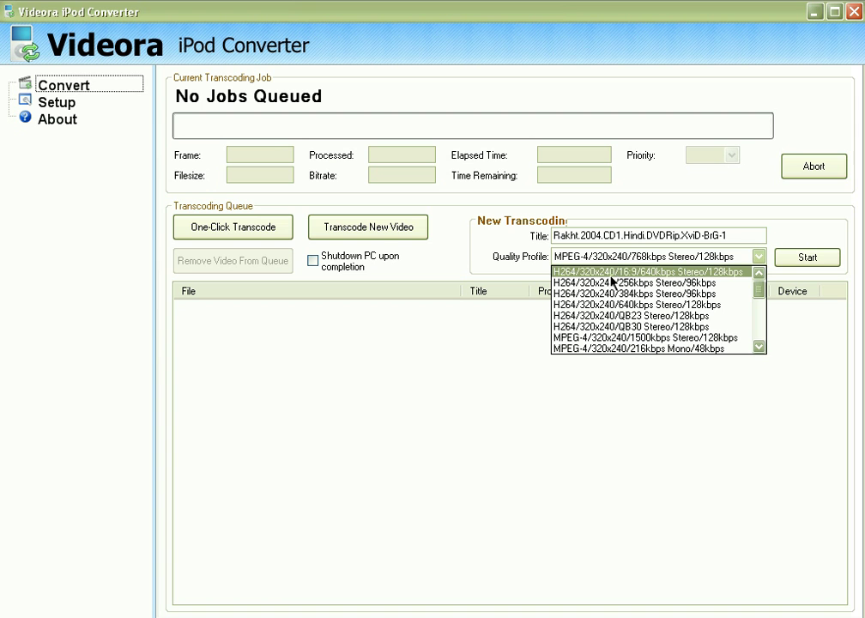
{"action": "left_click_drag", "start_coordinate": [757, 291], "coordinate": [757, 305]}
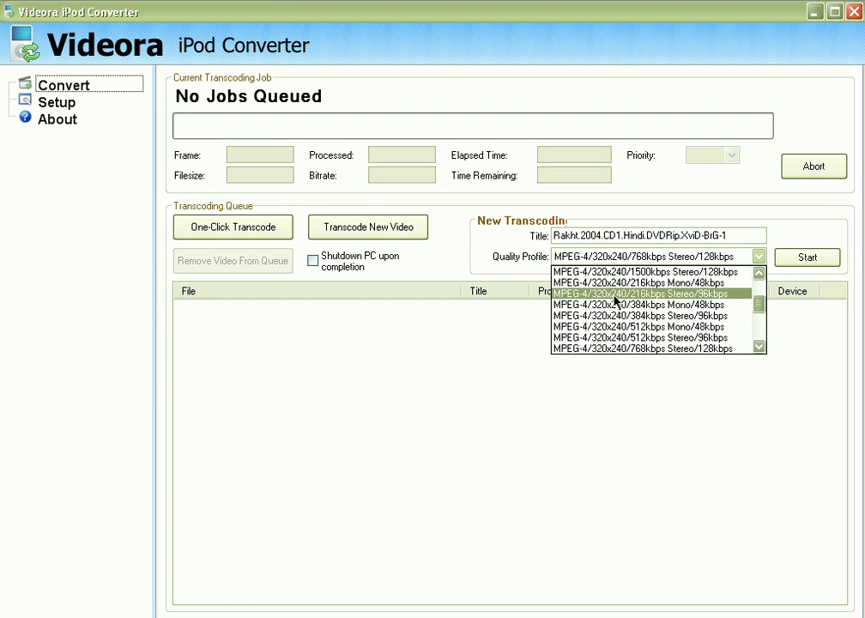
{"action": "left_click", "coordinate": [691, 338]}
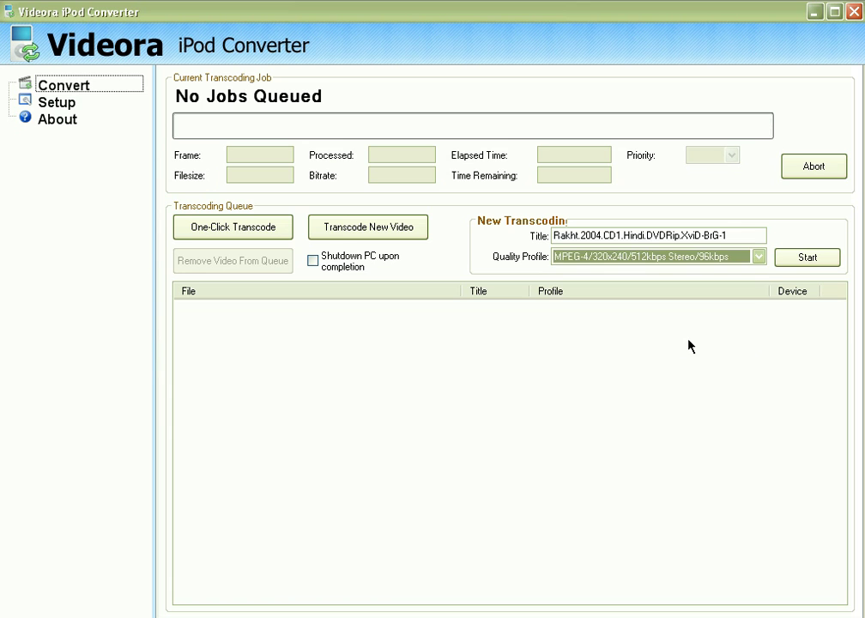
Start transcoding the Rakht video, confirm cancelling it, then open the Setup page.
{"action": "left_click", "coordinate": [805, 261]}
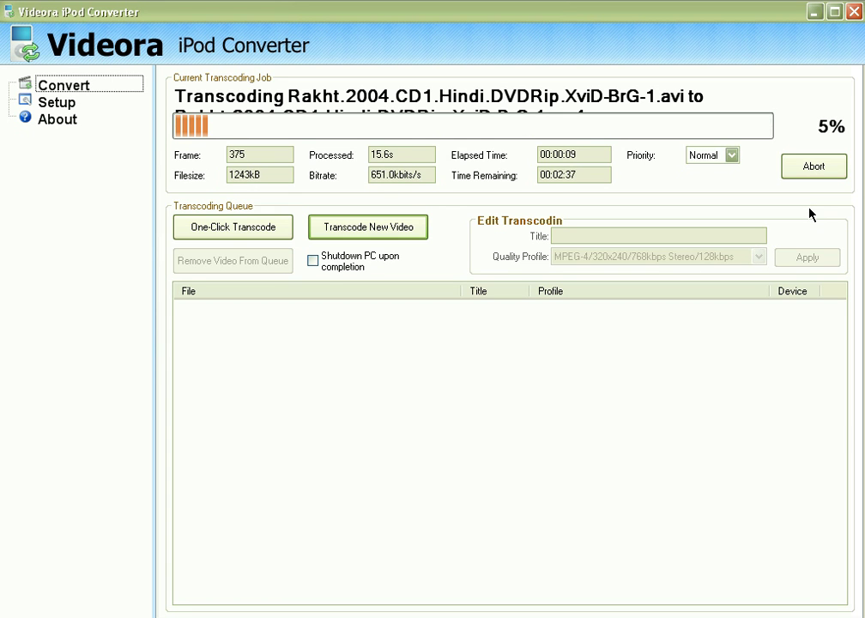
{"action": "left_click", "coordinate": [808, 166]}
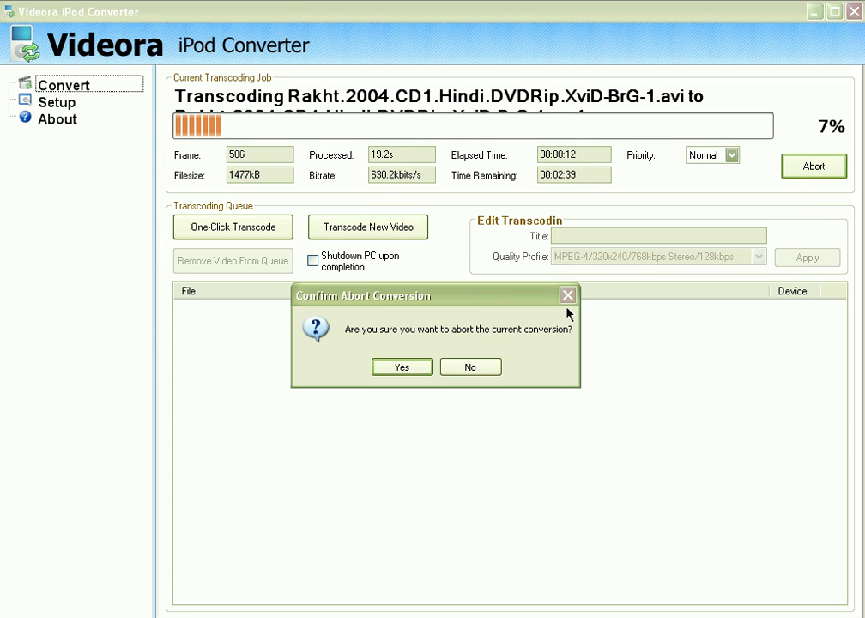
{"action": "left_click", "coordinate": [400, 365]}
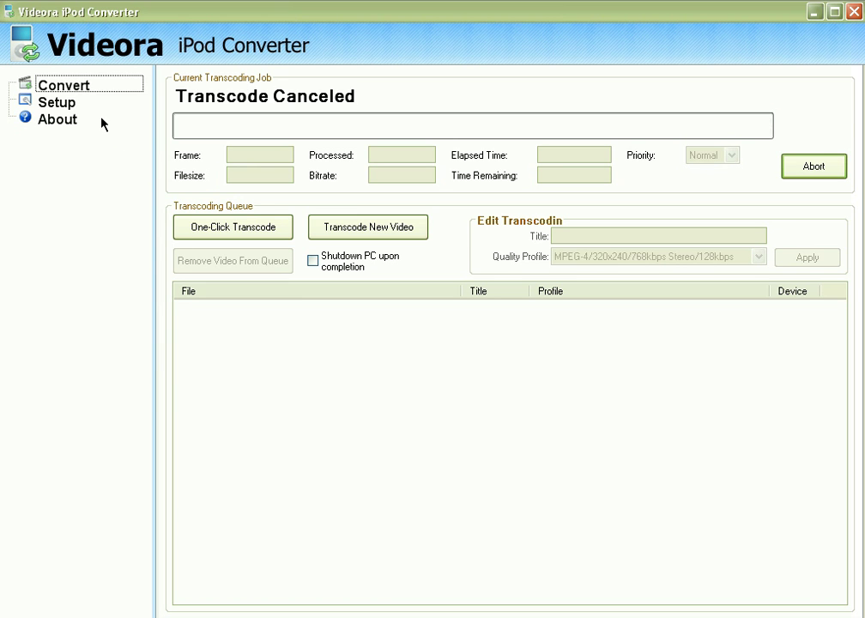
{"action": "left_click", "coordinate": [66, 107]}
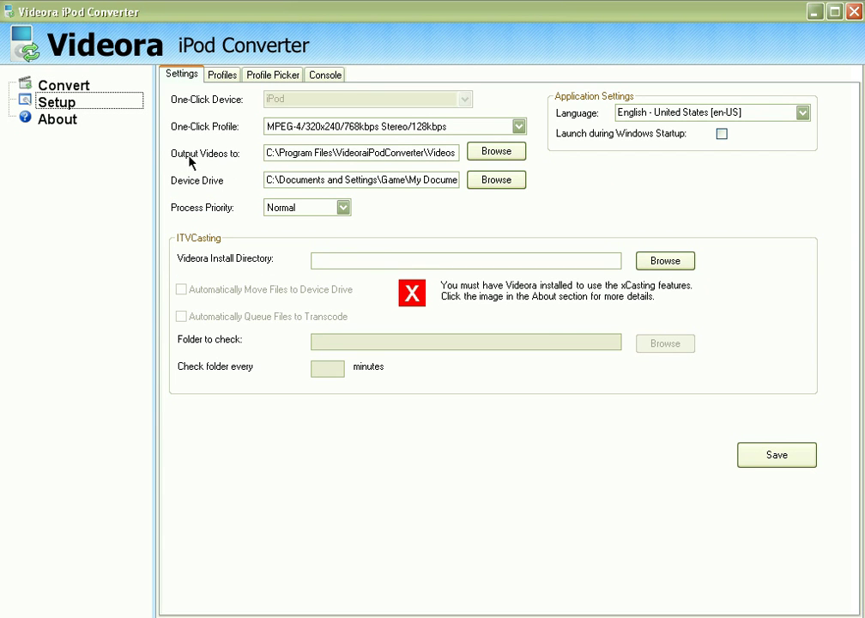
Check the output folder picker, leaving the Desktop location unchanged.
{"action": "left_click", "coordinate": [494, 154]}
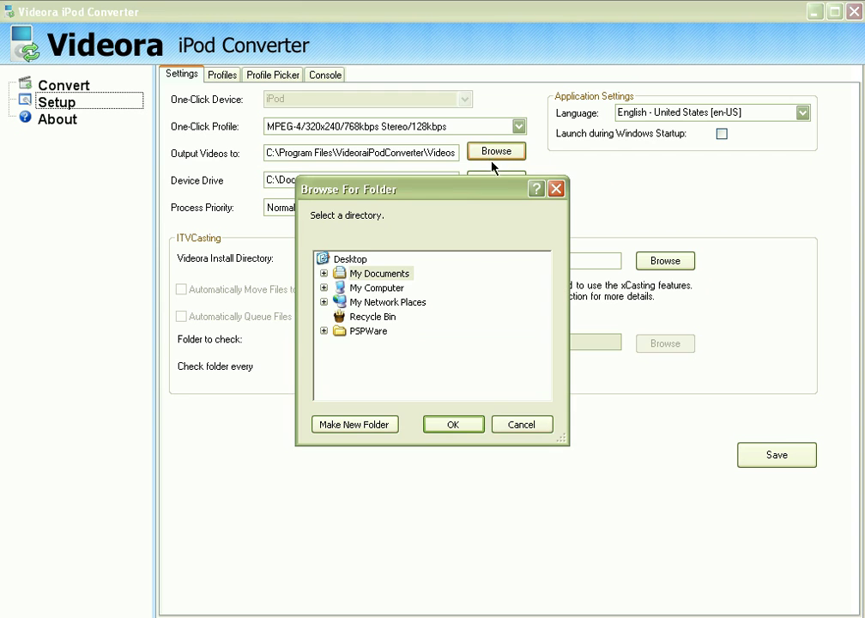
{"action": "left_click", "coordinate": [351, 260]}
{"action": "left_click", "coordinate": [556, 188]}
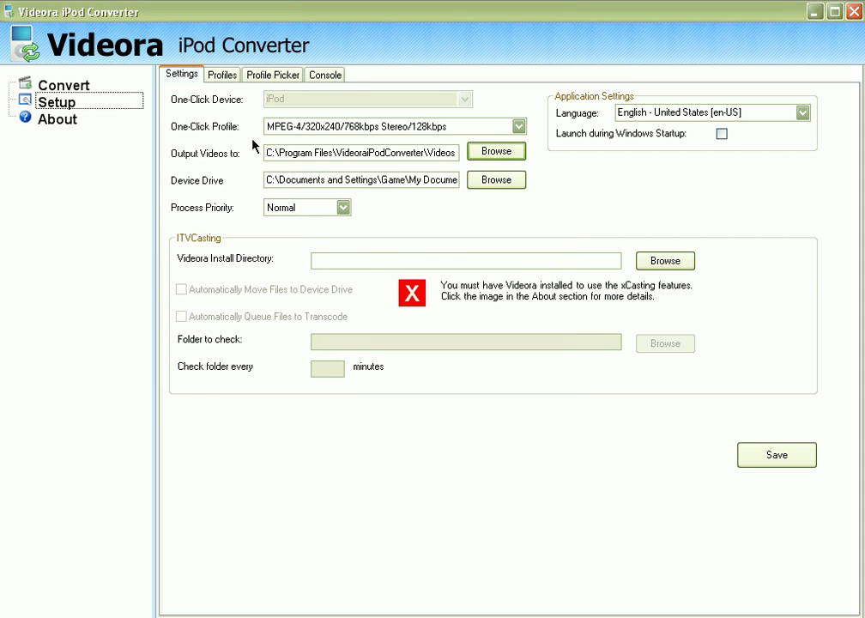
On the Profiles tab, select the H264 256kbps profile and keep 320x240 resolution.
{"action": "left_click", "coordinate": [222, 77]}
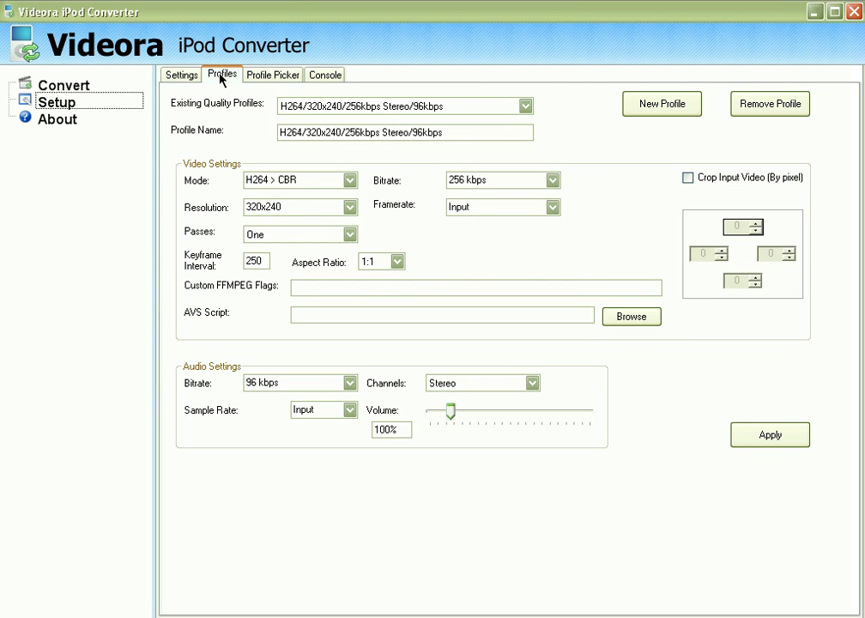
{"action": "left_click", "coordinate": [524, 106]}
{"action": "mouse_move", "coordinate": [526, 149]}
{"action": "left_mouse_down"}
{"action": "mouse_move", "coordinate": [525, 179]}
{"action": "mouse_move", "coordinate": [528, 139]}
{"action": "left_mouse_up"}
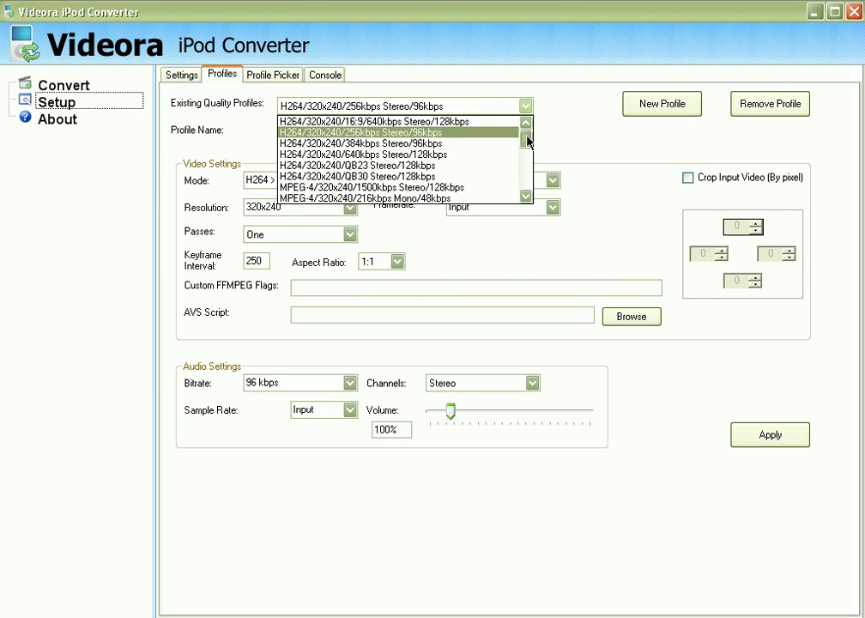
{"action": "left_click", "coordinate": [549, 119]}
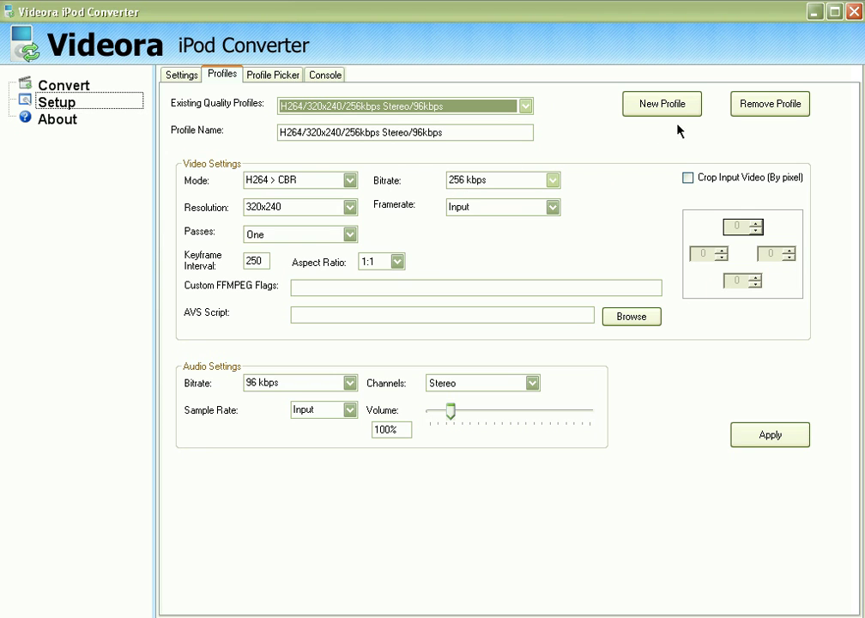
{"action": "left_click", "coordinate": [349, 206]}
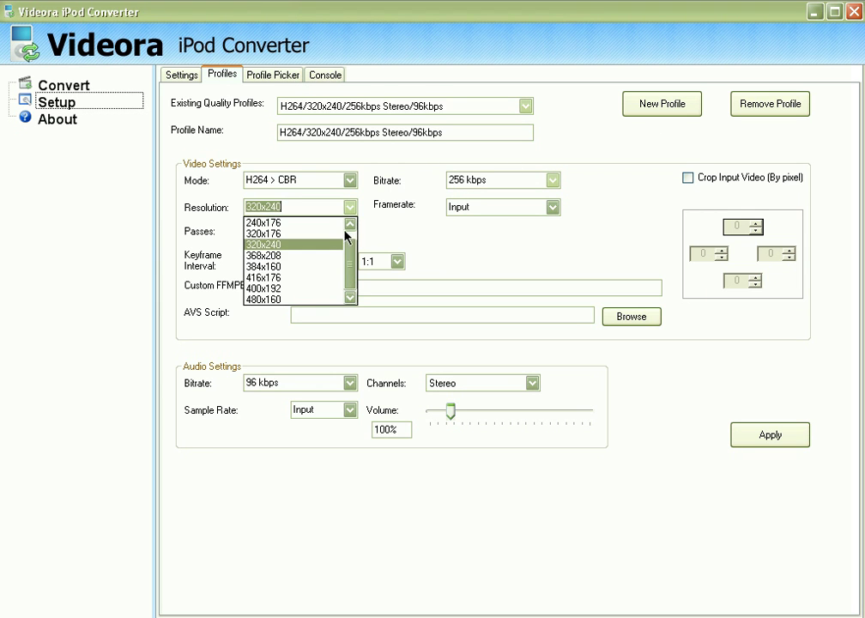
{"action": "left_click", "coordinate": [350, 208]}
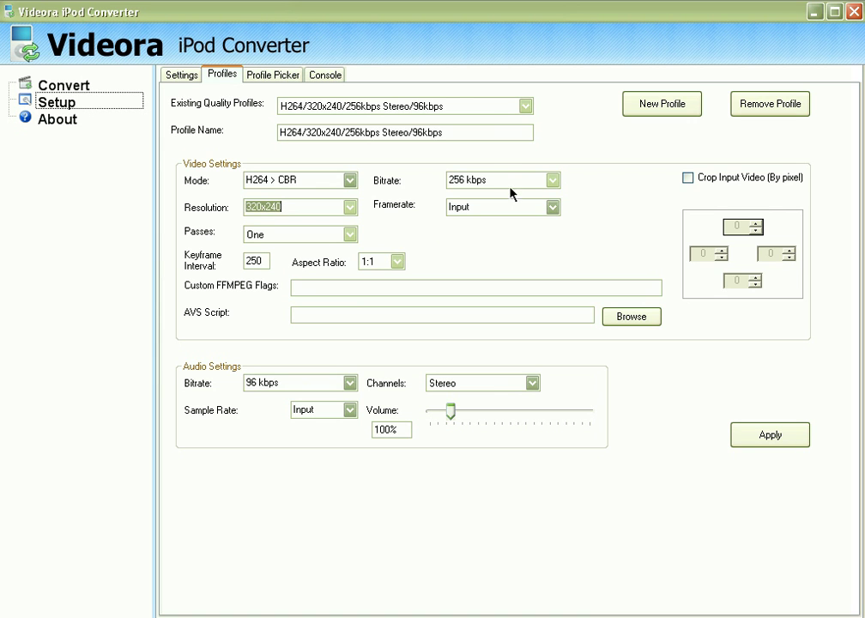
Keep video bitrate at 256 kbps and audio at 96 kbps, then close Videora.
{"action": "left_click", "coordinate": [554, 179]}
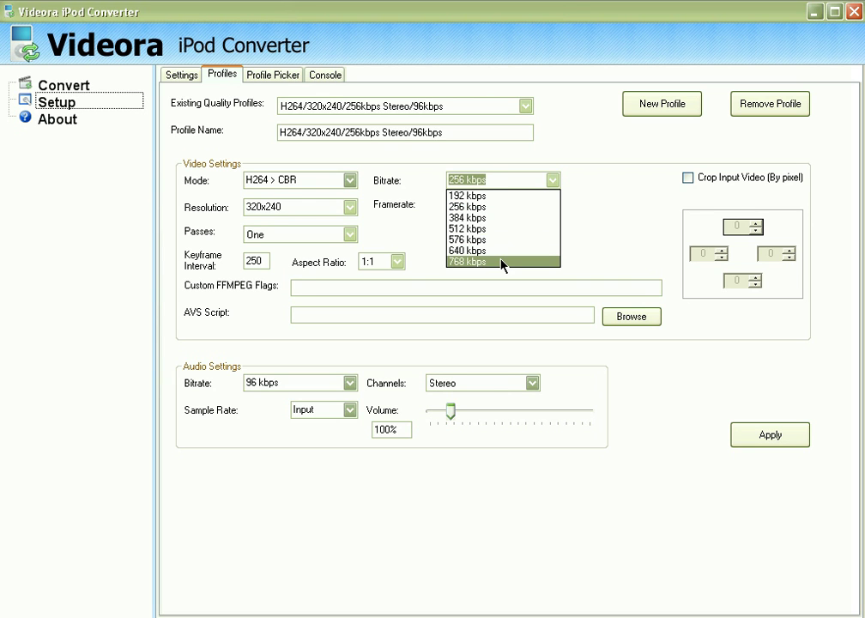
{"action": "left_click", "coordinate": [593, 239]}
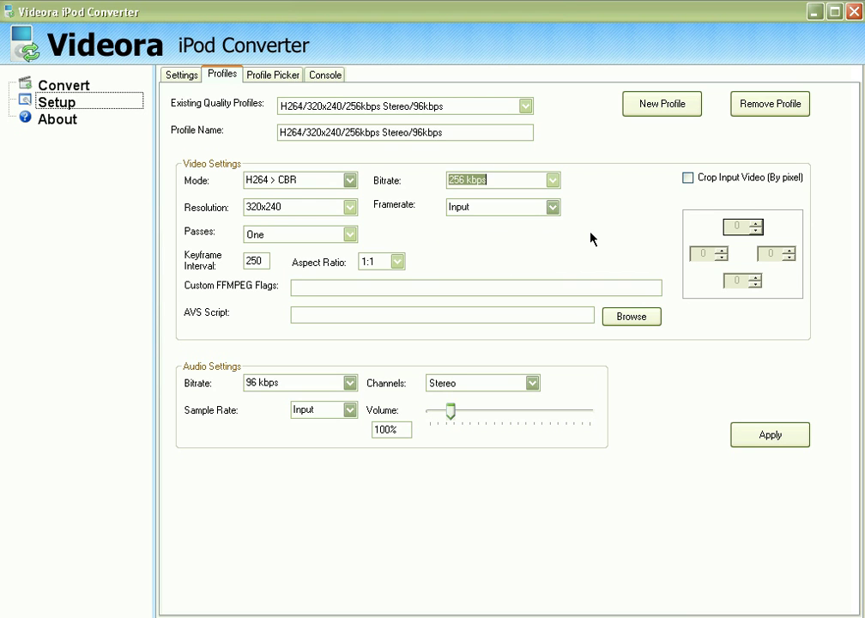
{"action": "left_click", "coordinate": [351, 388]}
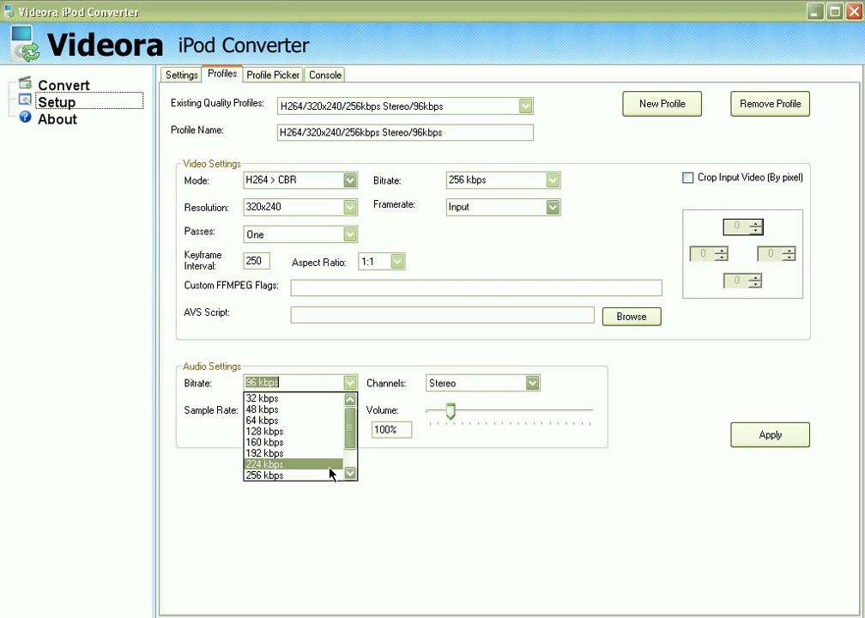
{"action": "mouse_move", "coordinate": [350, 447]}
{"action": "left_mouse_down"}
{"action": "mouse_move", "coordinate": [348, 465]}
{"action": "mouse_move", "coordinate": [346, 435]}
{"action": "left_mouse_up"}
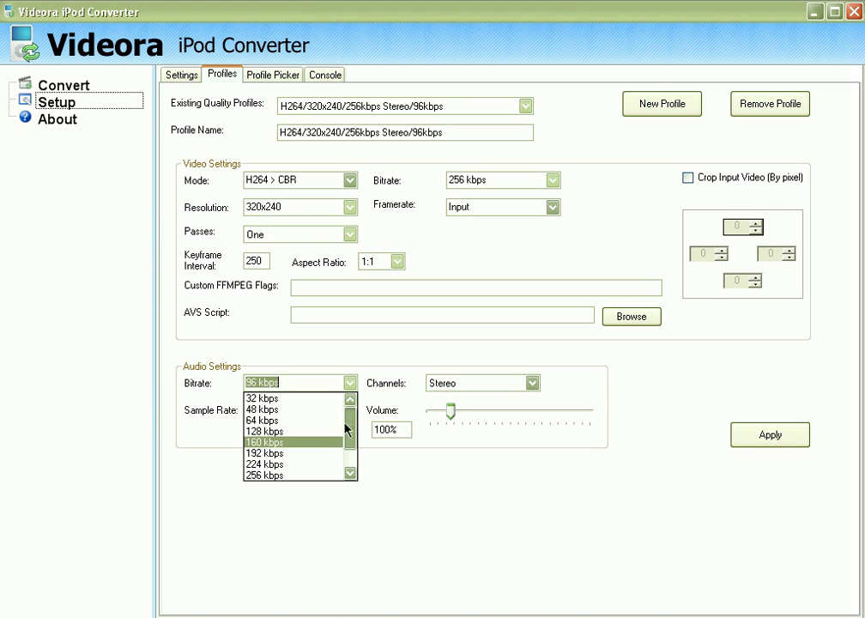
{"action": "left_click", "coordinate": [357, 359]}
{"action": "mouse_move", "coordinate": [450, 413]}
{"action": "left_mouse_down"}
{"action": "mouse_move", "coordinate": [492, 415]}
{"action": "mouse_move", "coordinate": [464, 413]}
{"action": "left_mouse_up"}
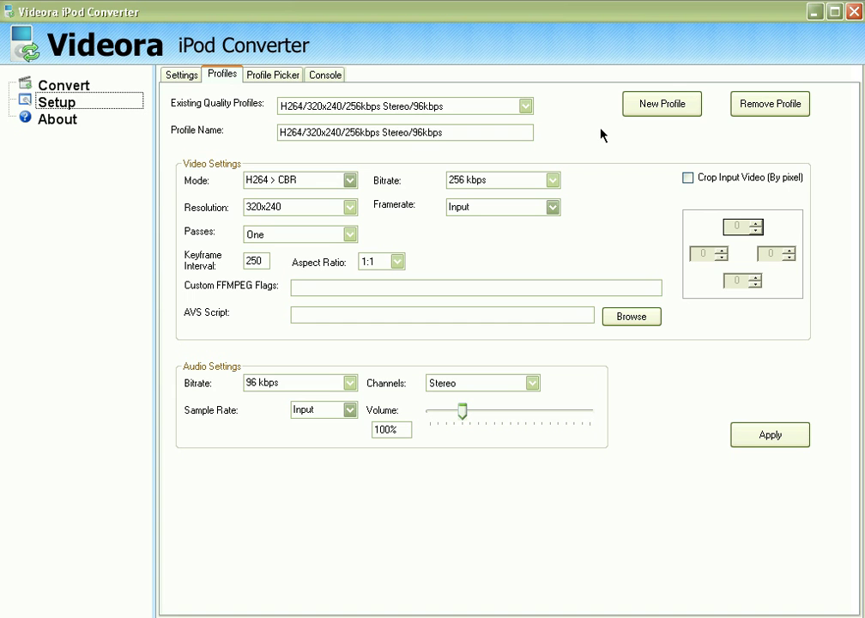
{"action": "left_click", "coordinate": [850, 11]}
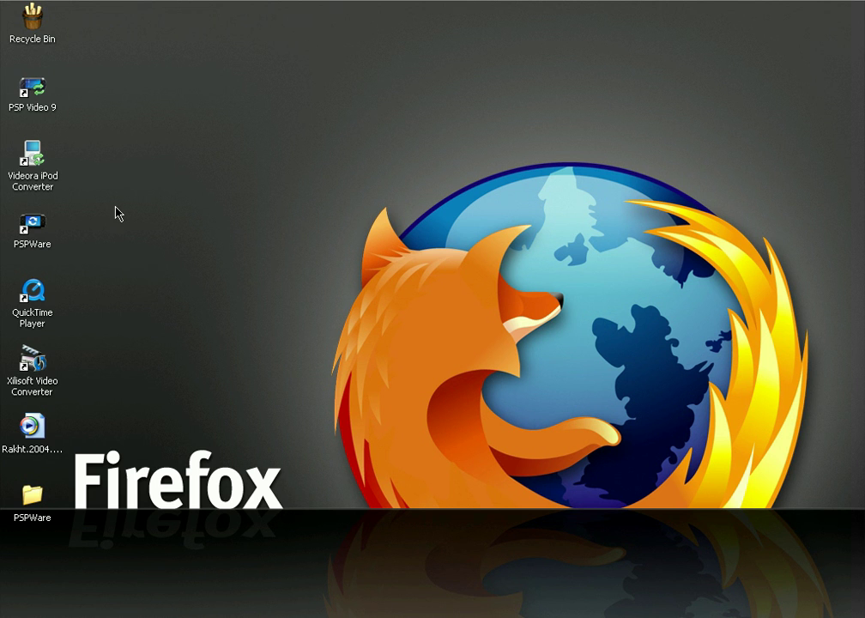
Launch PSP Video 9, dismiss the PSP not Found warning, and return to the Convert page.
{"action": "double_click", "coordinate": [40, 112]}
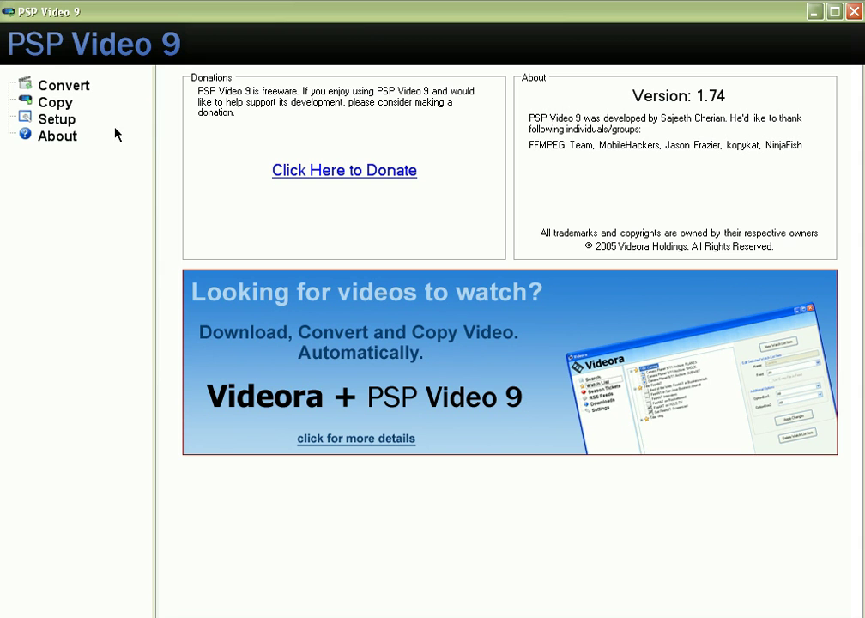
{"action": "left_click", "coordinate": [55, 103]}
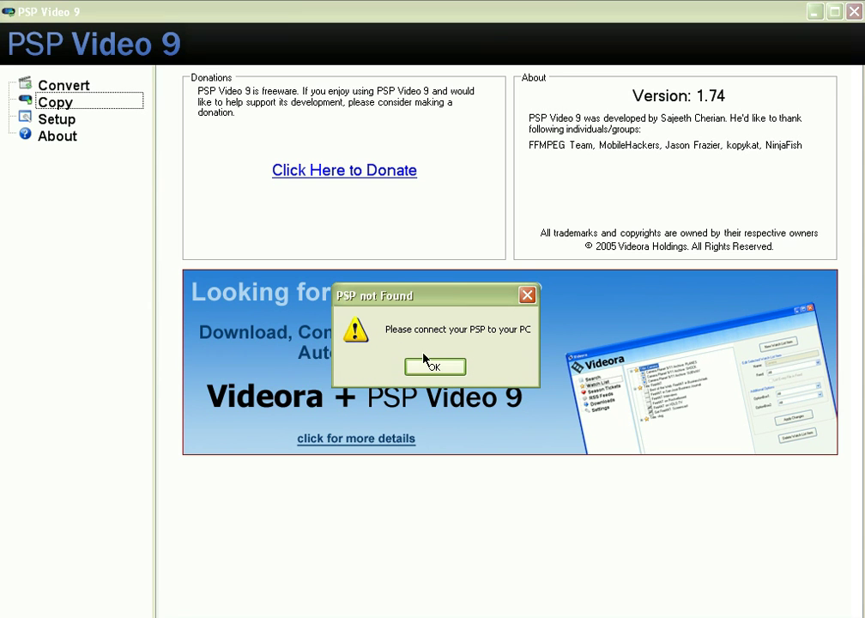
{"action": "left_click", "coordinate": [459, 371]}
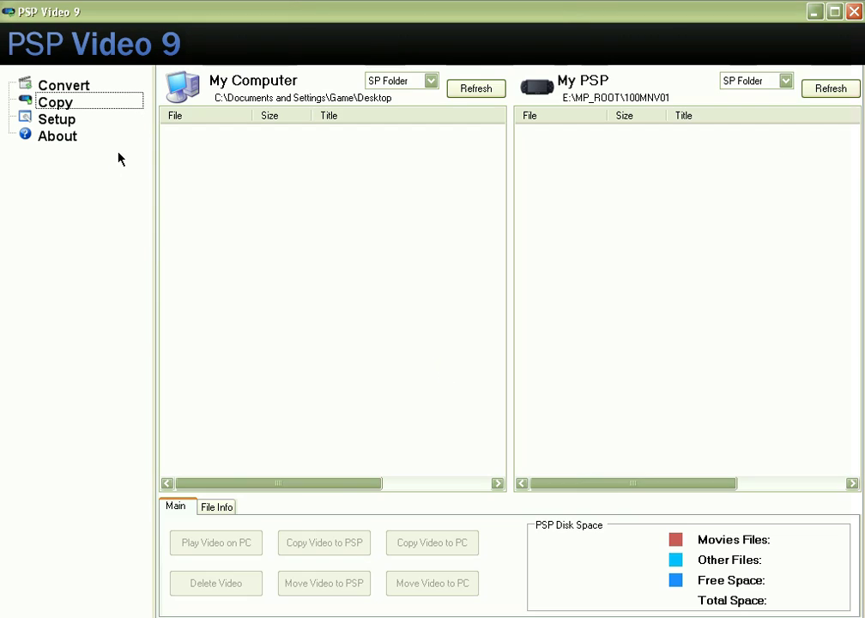
{"action": "left_click", "coordinate": [85, 86]}
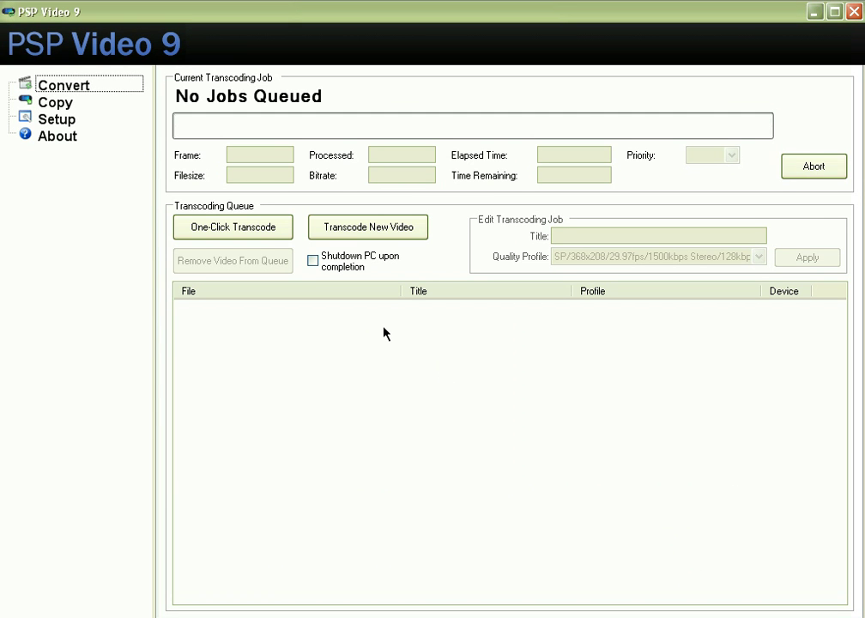
Load the Mythbusters video from Local Disk (D:) into a new transcoding job.
{"action": "left_click", "coordinate": [359, 225]}
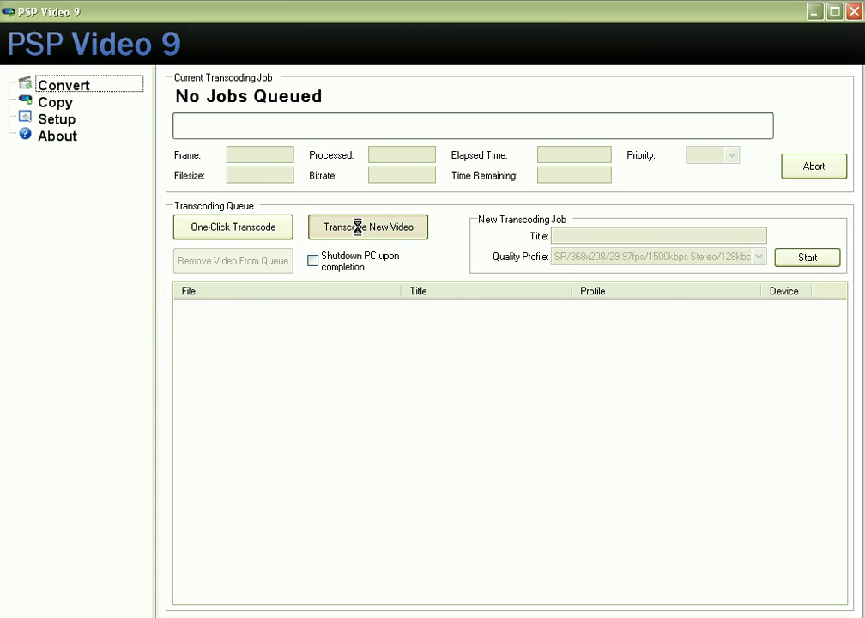
{"action": "left_click", "coordinate": [415, 133]}
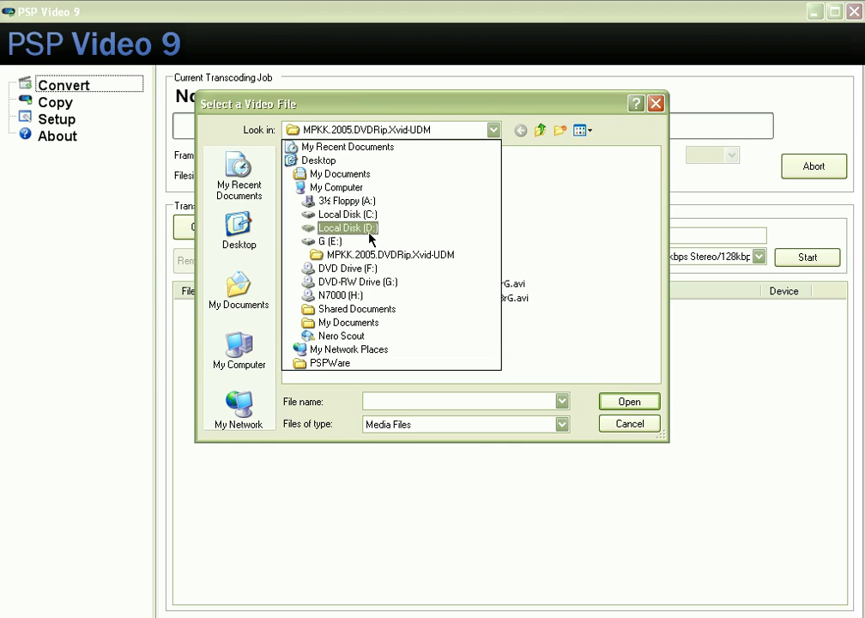
{"action": "left_click", "coordinate": [378, 229]}
{"action": "left_click", "coordinate": [372, 197]}
{"action": "left_click", "coordinate": [612, 402]}
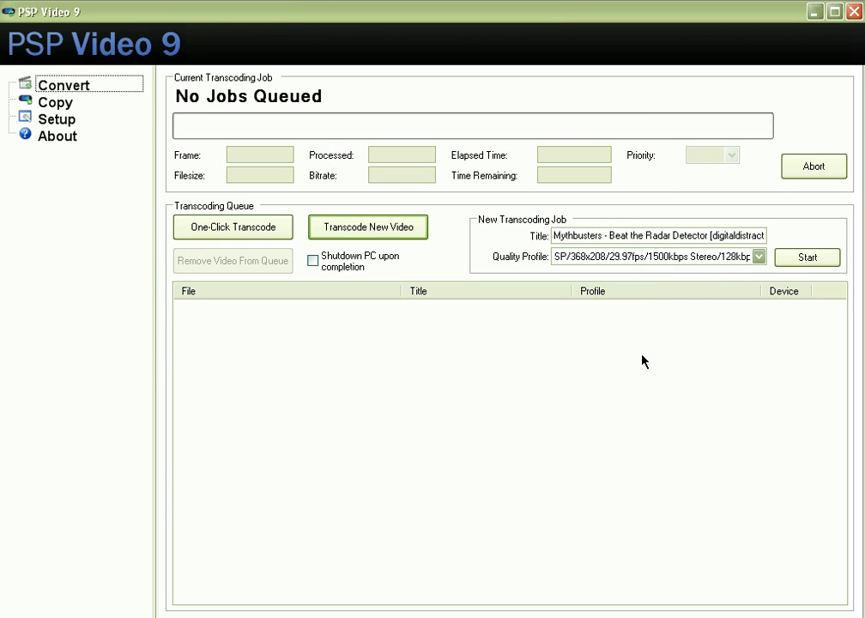
Transcode it with the SP/320x240/15fps/512kbps Mono/48kbps profile, then close PSP Video 9.
{"action": "left_click", "coordinate": [759, 258]}
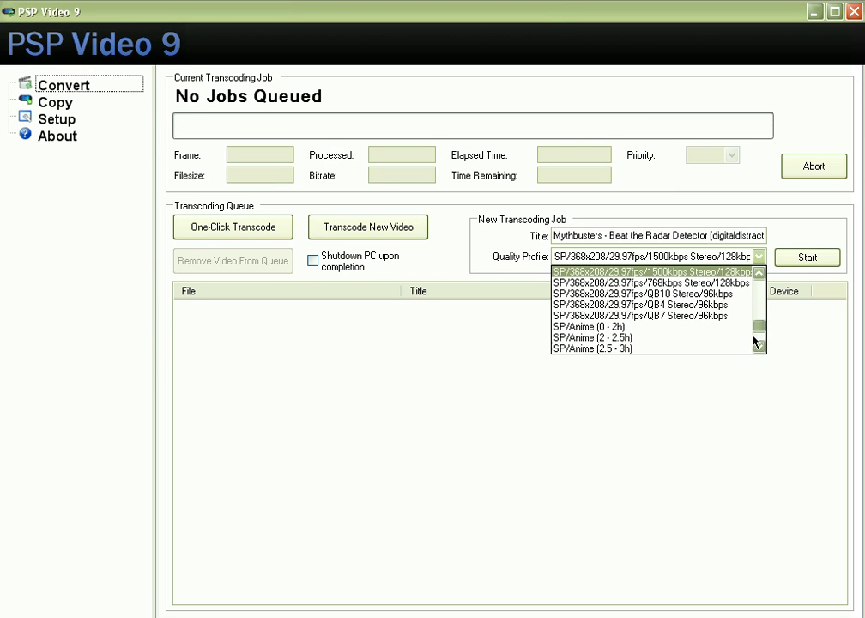
{"action": "left_click_drag", "start_coordinate": [760, 326], "coordinate": [760, 270]}
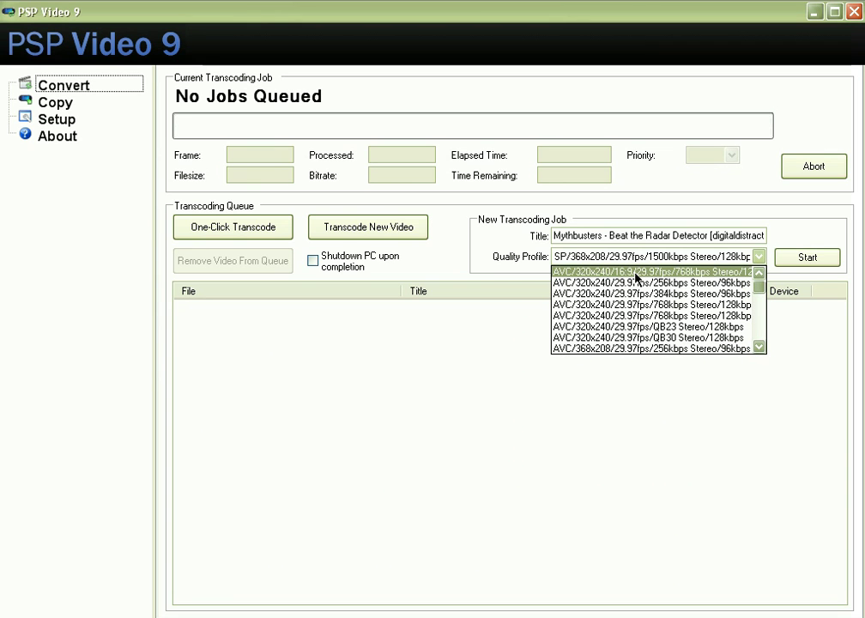
{"action": "left_click_drag", "start_coordinate": [759, 286], "coordinate": [664, 303]}
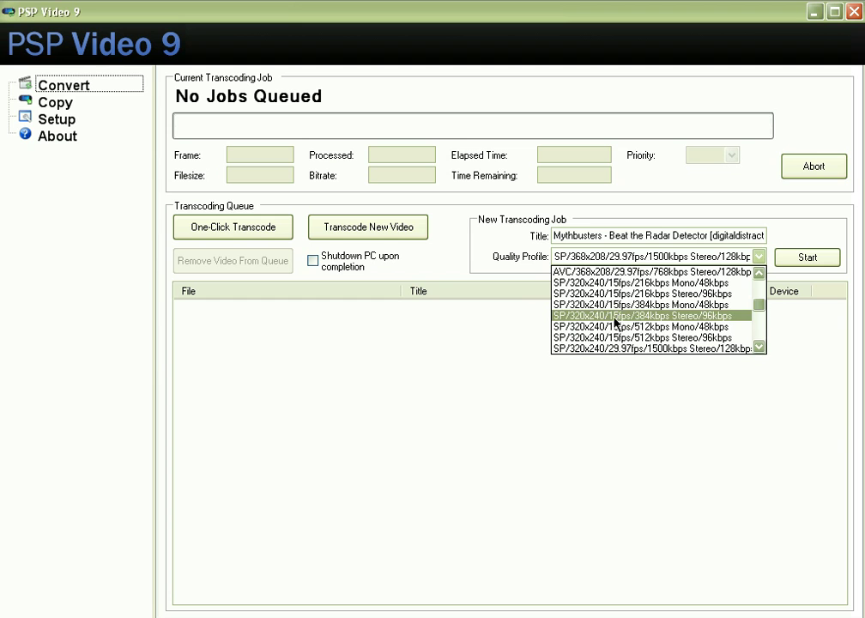
{"action": "scroll", "coordinate": [653, 326], "scroll_direction": "down", "scroll_amount": 2}
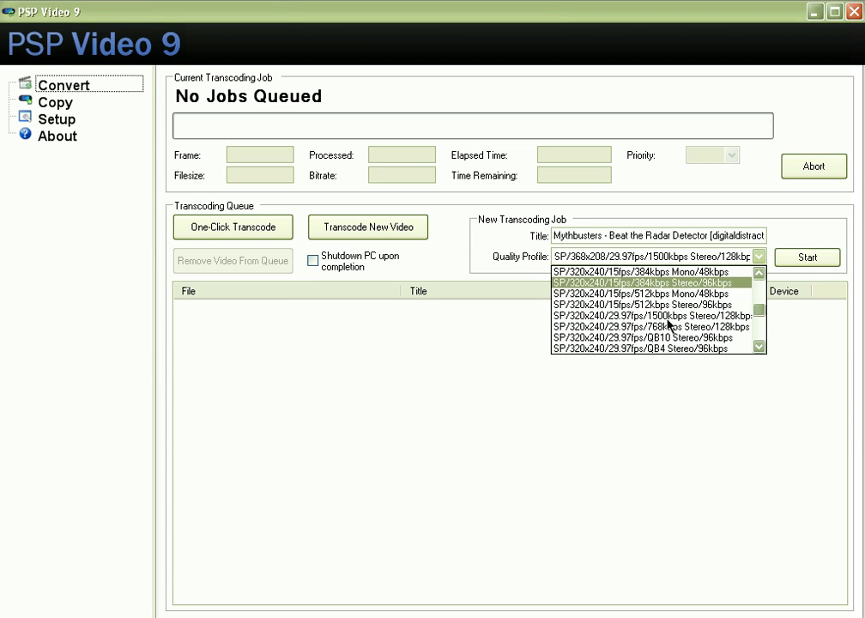
{"action": "scroll", "coordinate": [672, 314], "scroll_direction": "up", "scroll_amount": 1}
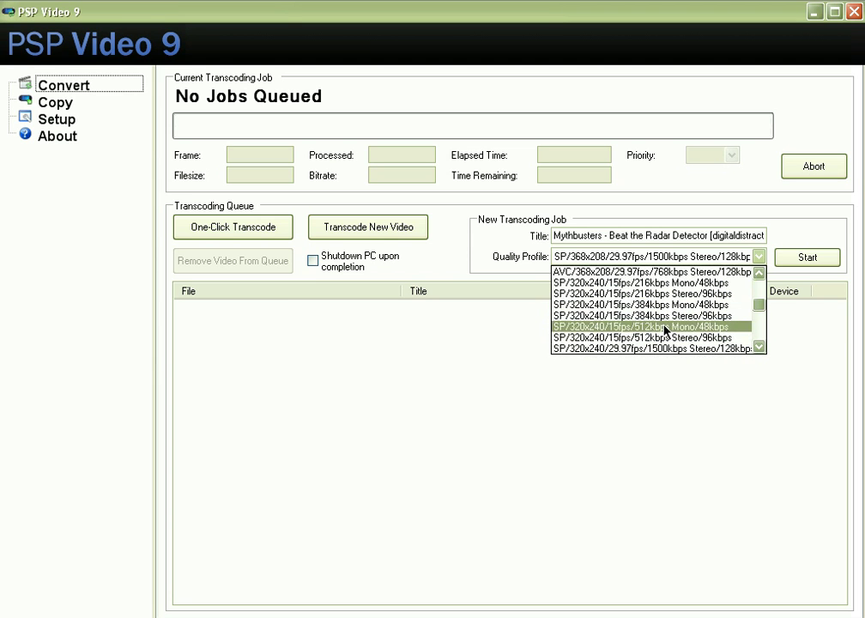
{"action": "left_click", "coordinate": [574, 331]}
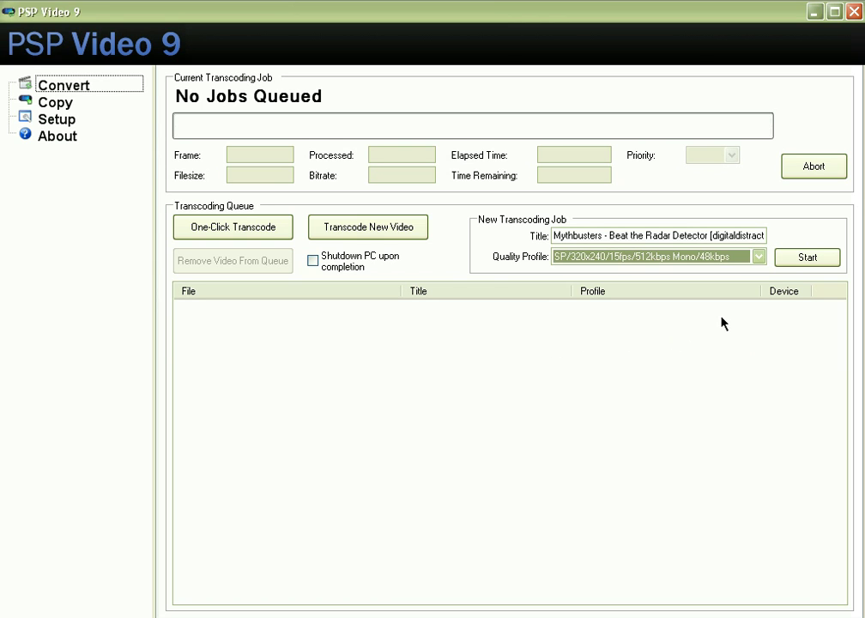
{"action": "left_click", "coordinate": [806, 259]}
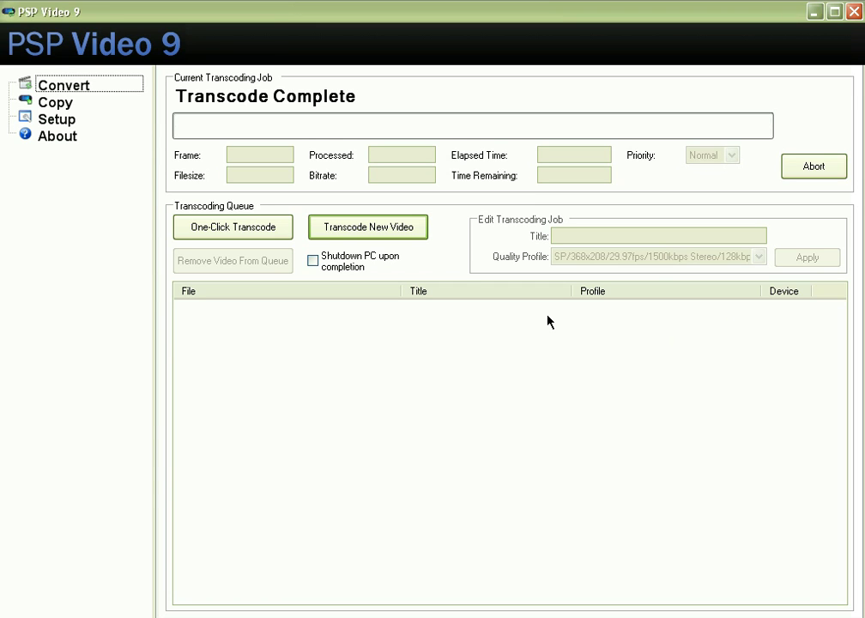
{"action": "left_click", "coordinate": [854, 12]}
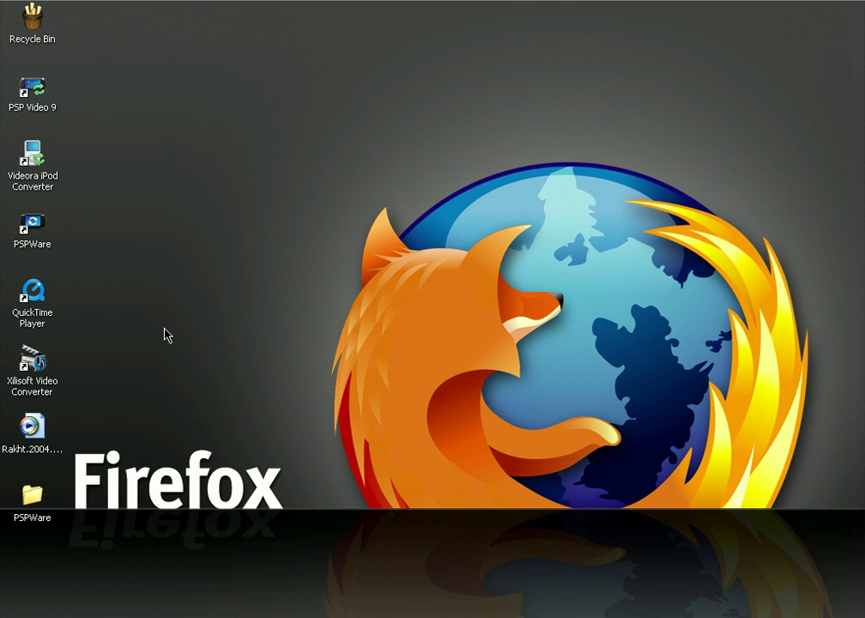
Launch PSPWare and dismiss the PSPWare 2.1.5 Unregistered reminder with Later.
{"action": "left_click", "coordinate": [32, 247]}
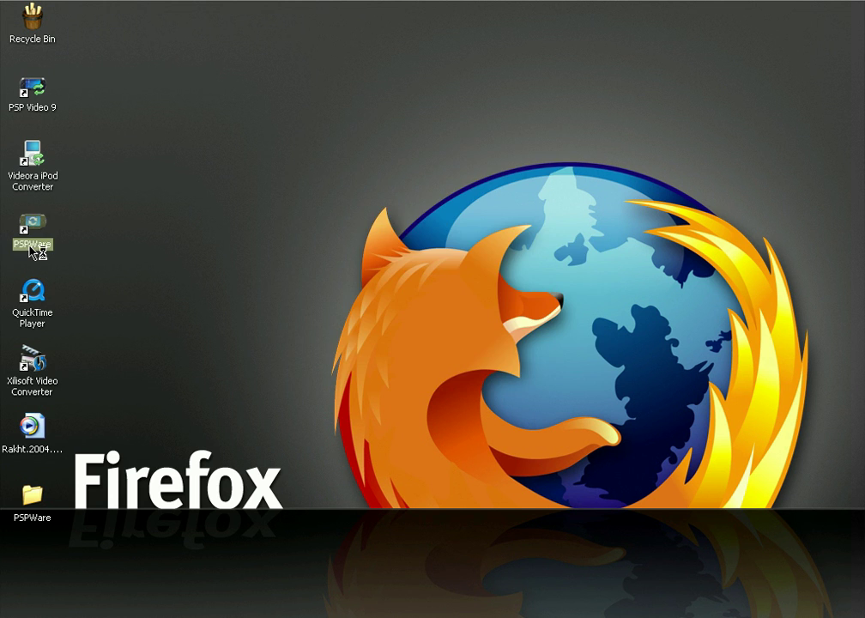
{"action": "left_click_drag", "start_coordinate": [460, 242], "coordinate": [435, 249]}
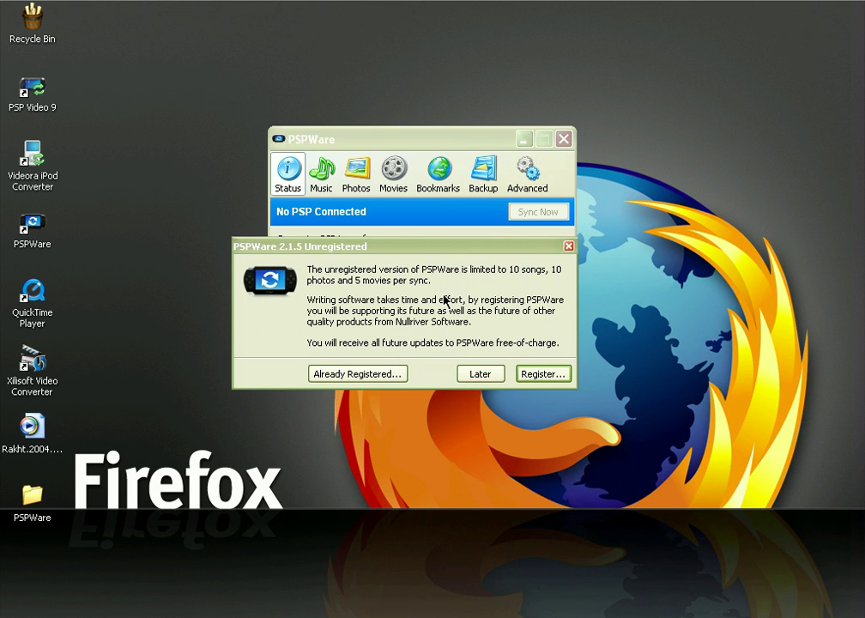
{"action": "left_click_drag", "start_coordinate": [420, 251], "coordinate": [455, 280]}
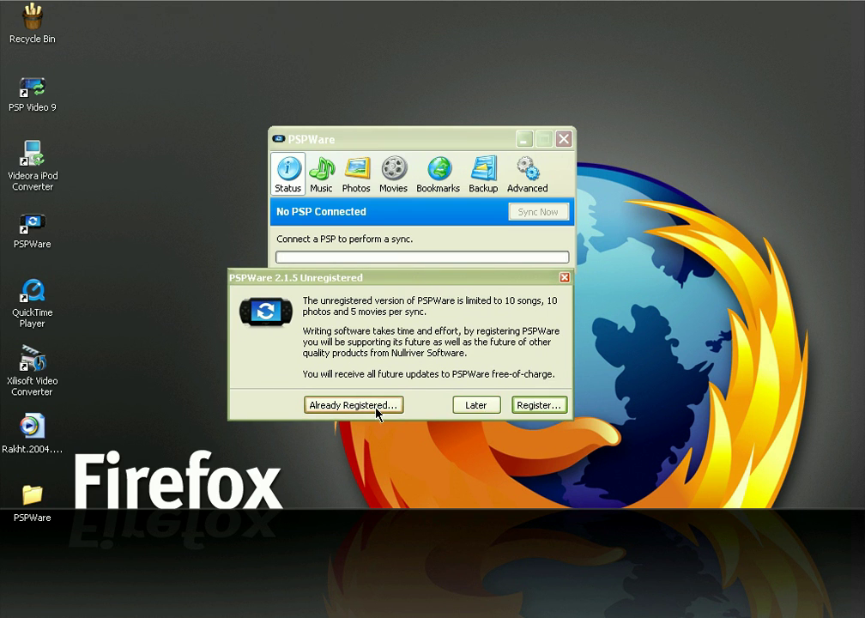
{"action": "left_click", "coordinate": [474, 405]}
Reposition the PSPWare window and show its Movies sync list.
{"action": "left_click_drag", "start_coordinate": [435, 139], "coordinate": [483, 258]}
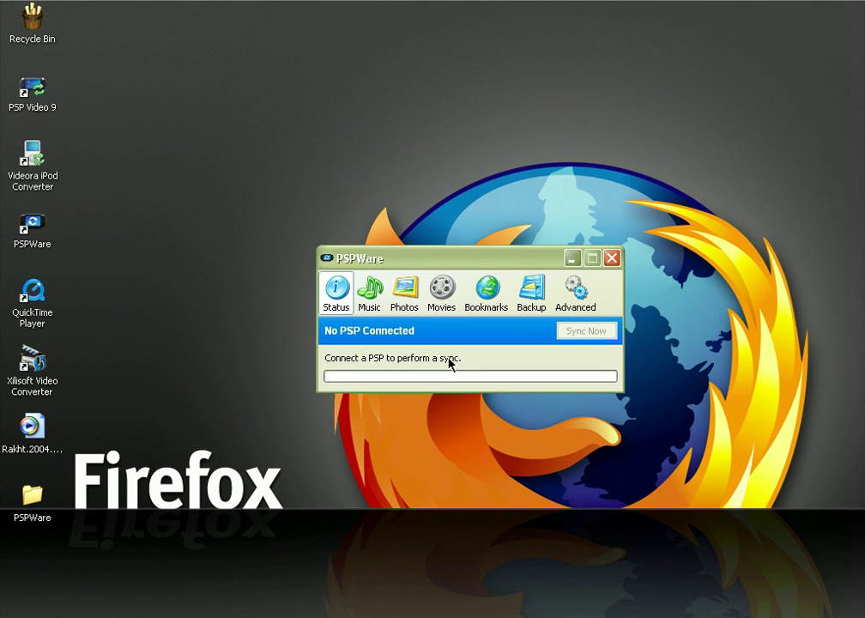
{"action": "left_click_drag", "start_coordinate": [463, 257], "coordinate": [433, 251]}
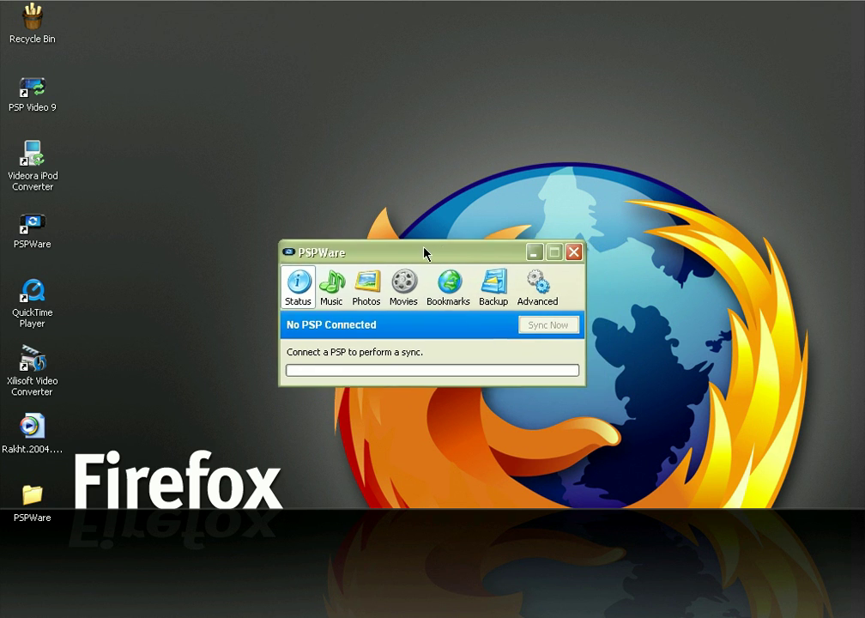
{"action": "left_click", "coordinate": [406, 293]}
{"action": "left_click_drag", "start_coordinate": [416, 256], "coordinate": [402, 166]}
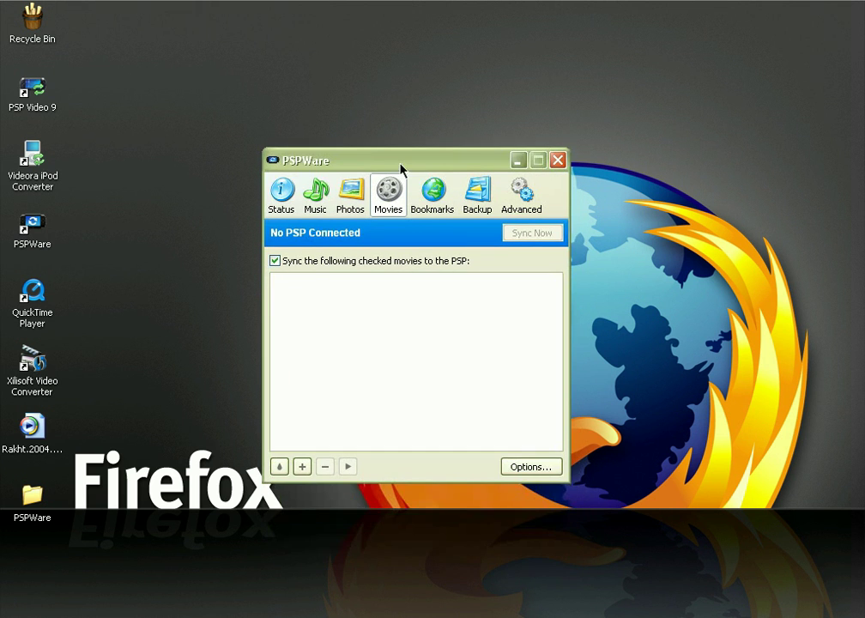
Review the movie options, keeping 320x240 (4:3) video resolution, and close them.
{"action": "left_click", "coordinate": [532, 468]}
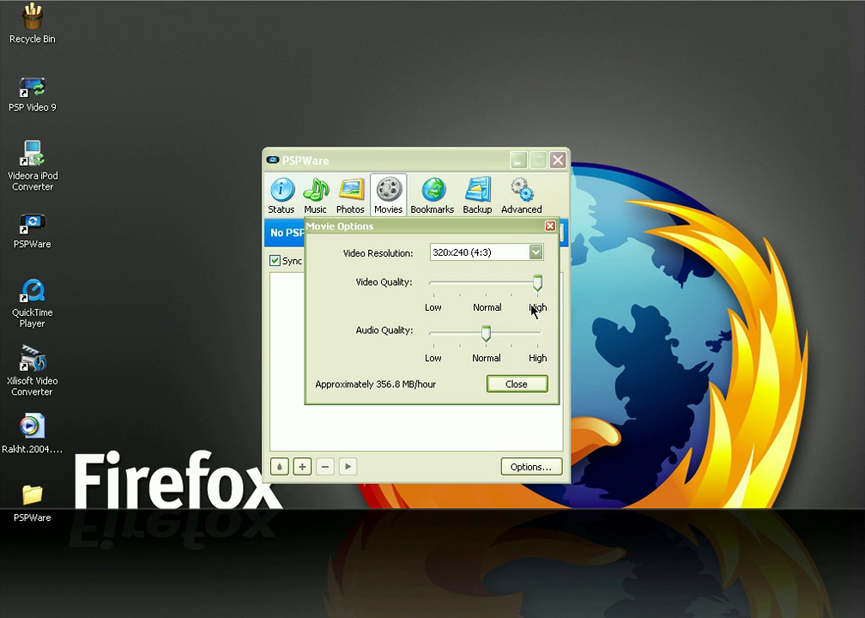
{"action": "left_click", "coordinate": [536, 253]}
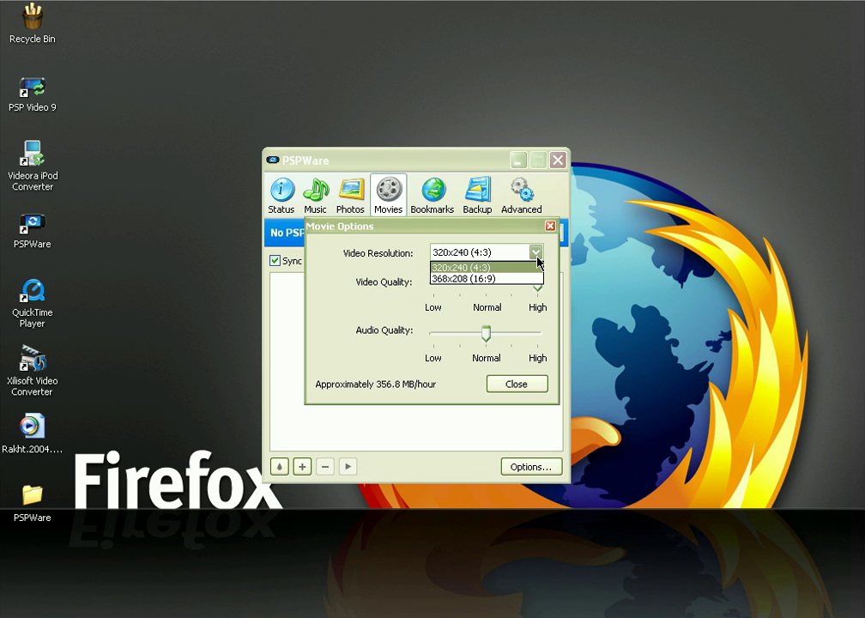
{"action": "left_click", "coordinate": [537, 260]}
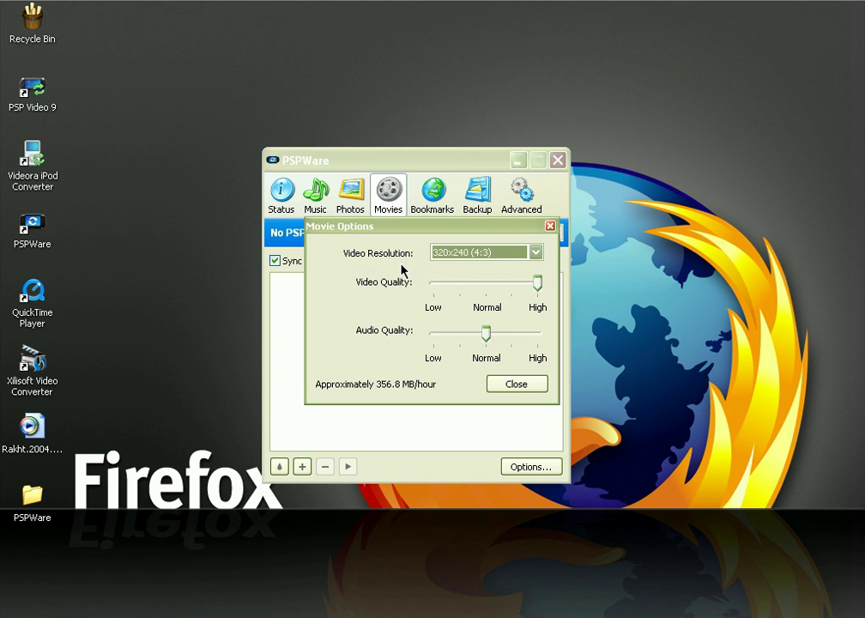
{"action": "left_click", "coordinate": [536, 256]}
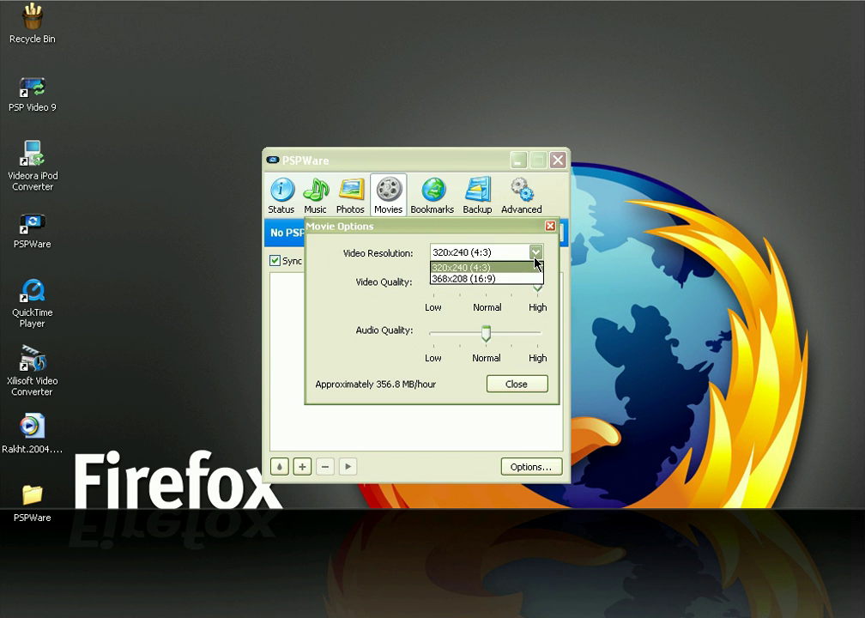
{"action": "left_click", "coordinate": [512, 274]}
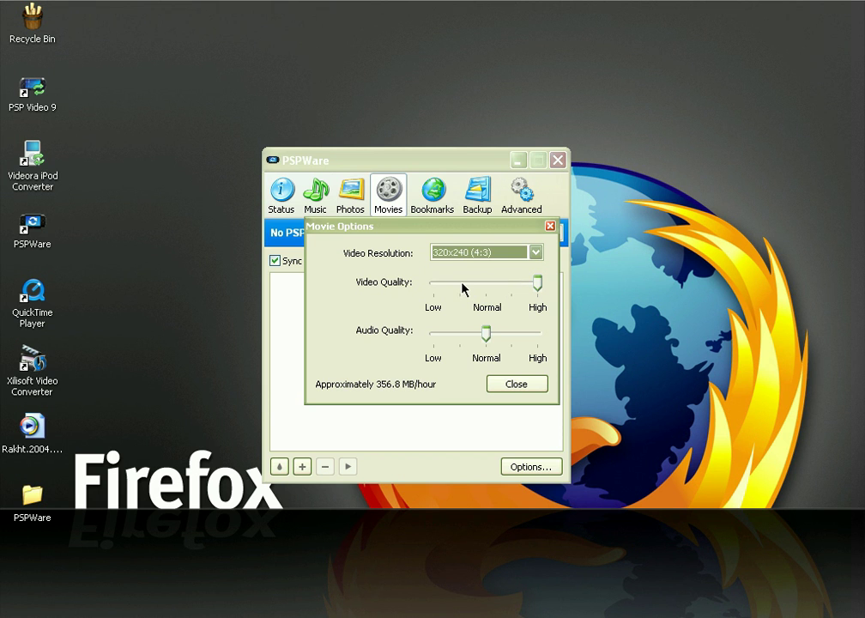
{"action": "left_click", "coordinate": [498, 384]}
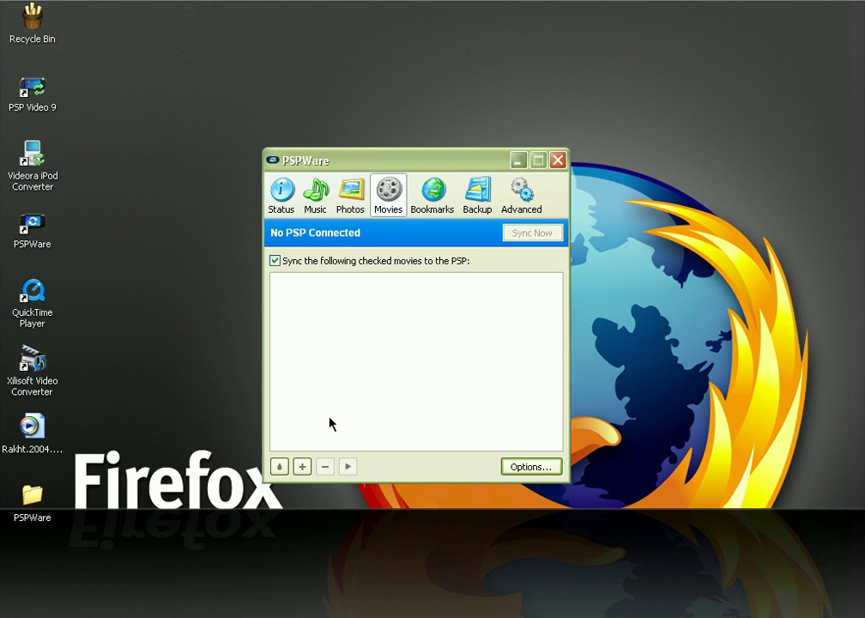
Add Rakht.2004.CD1.Hindi.DVDRip.XviD-BrG-1.avi from the Desktop to PSPWare's sync list.
{"action": "left_click", "coordinate": [300, 467]}
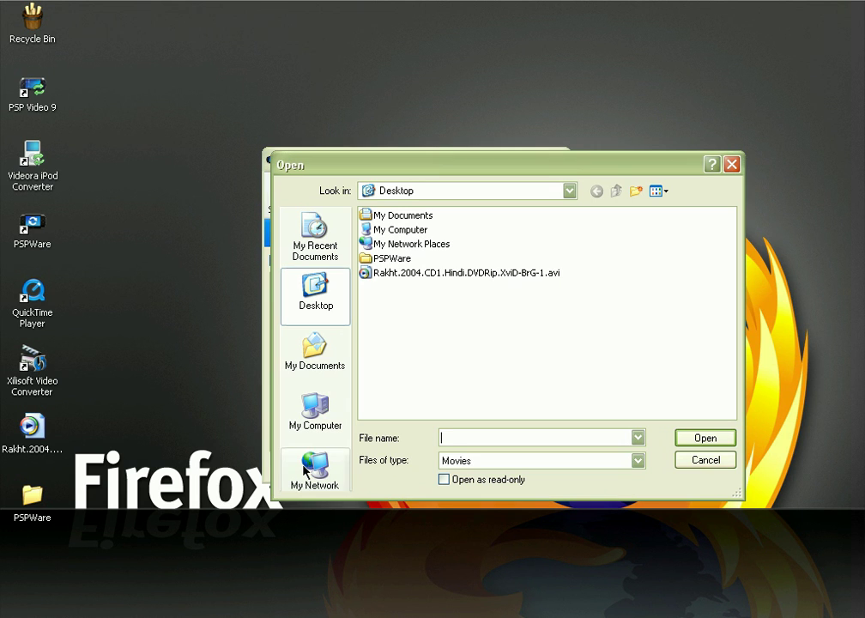
{"action": "left_click", "coordinate": [486, 273]}
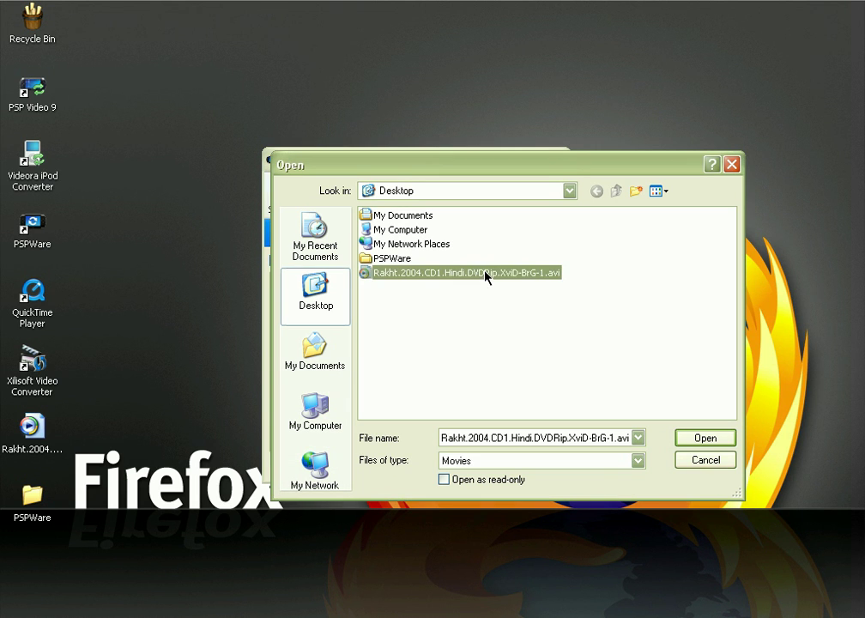
{"action": "left_click", "coordinate": [730, 443]}
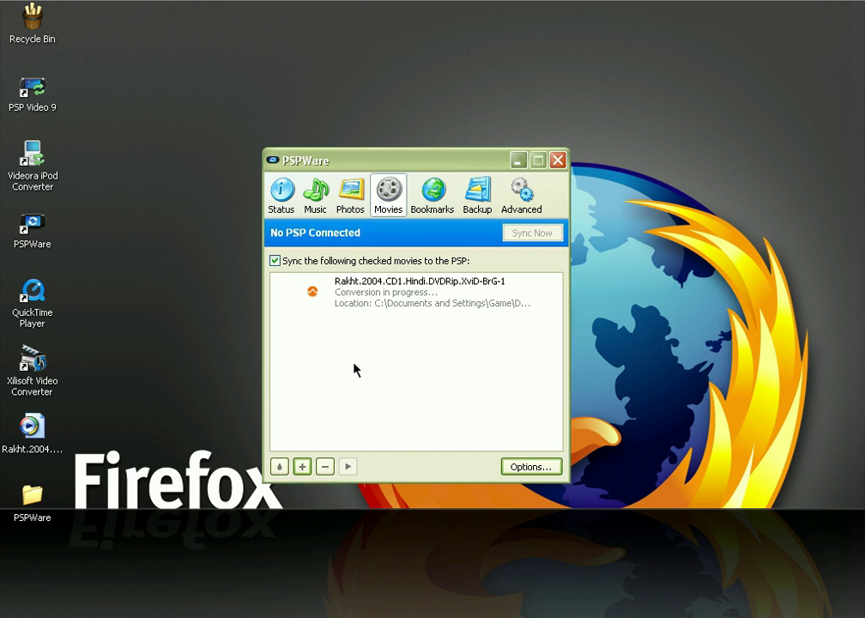
Remove the Rakht movie from the sync list, confirming Yes, then close PSPWare.
{"action": "left_click", "coordinate": [357, 301]}
{"action": "left_click", "coordinate": [324, 466]}
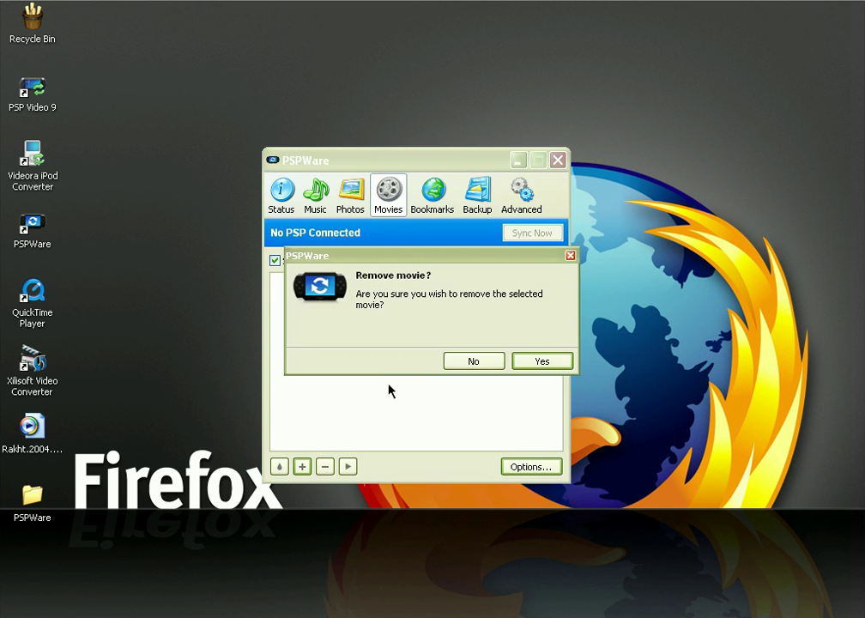
{"action": "left_click", "coordinate": [544, 361]}
{"action": "left_click", "coordinate": [557, 160]}
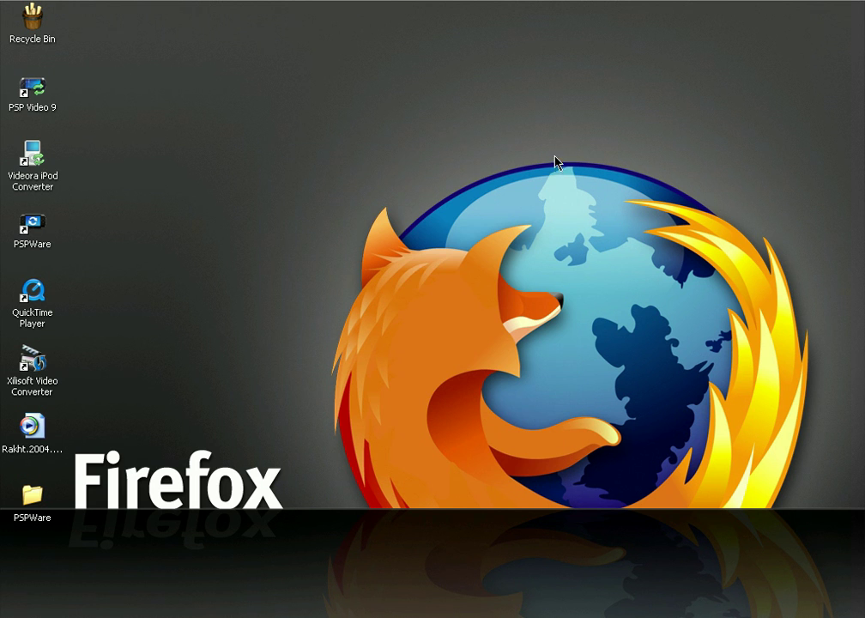
Launch Xilisoft Video Converter from its desktop icon and reposition its window.
{"action": "double_click", "coordinate": [34, 378]}
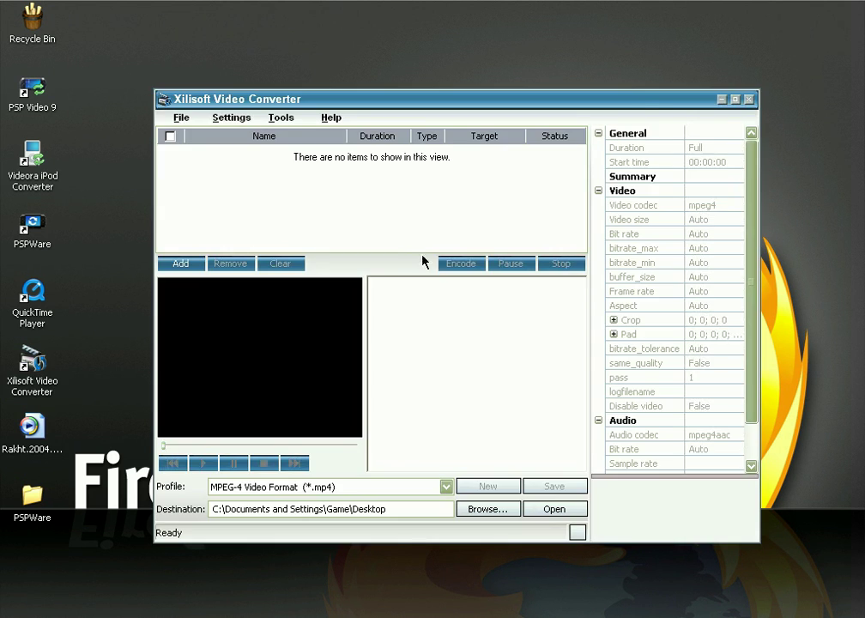
{"action": "left_click_drag", "start_coordinate": [639, 96], "coordinate": [610, 94]}
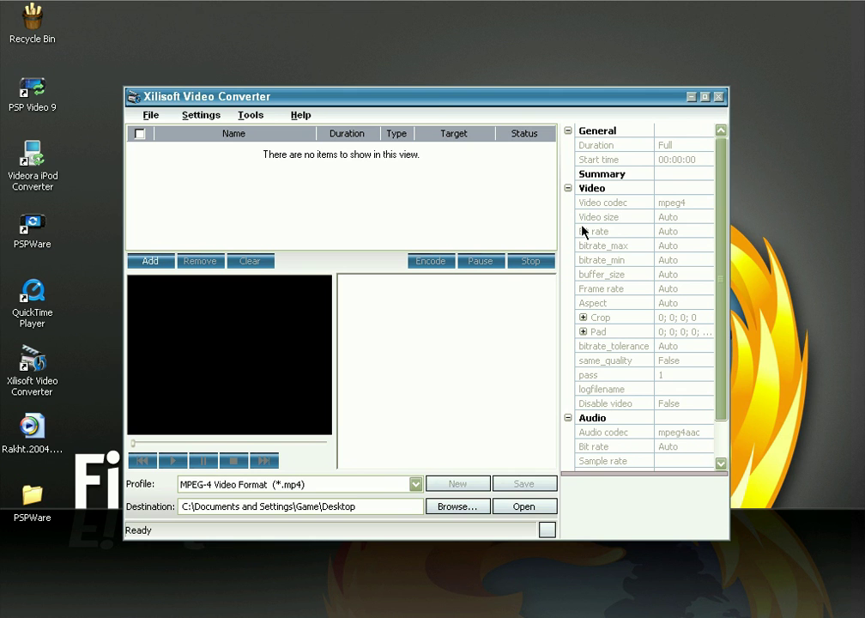
{"action": "left_click_drag", "start_coordinate": [432, 97], "coordinate": [442, 97]}
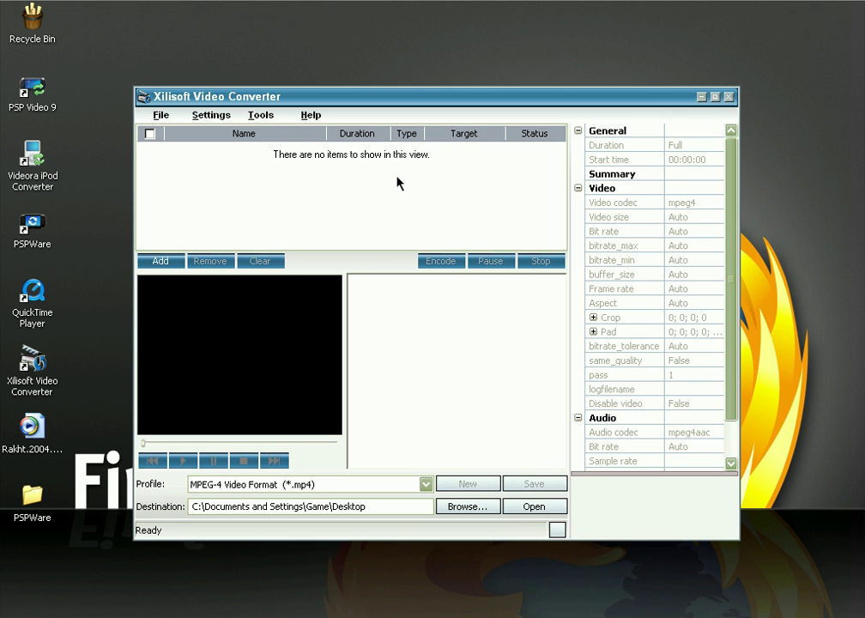
{"action": "left_click_drag", "start_coordinate": [411, 96], "coordinate": [431, 97]}
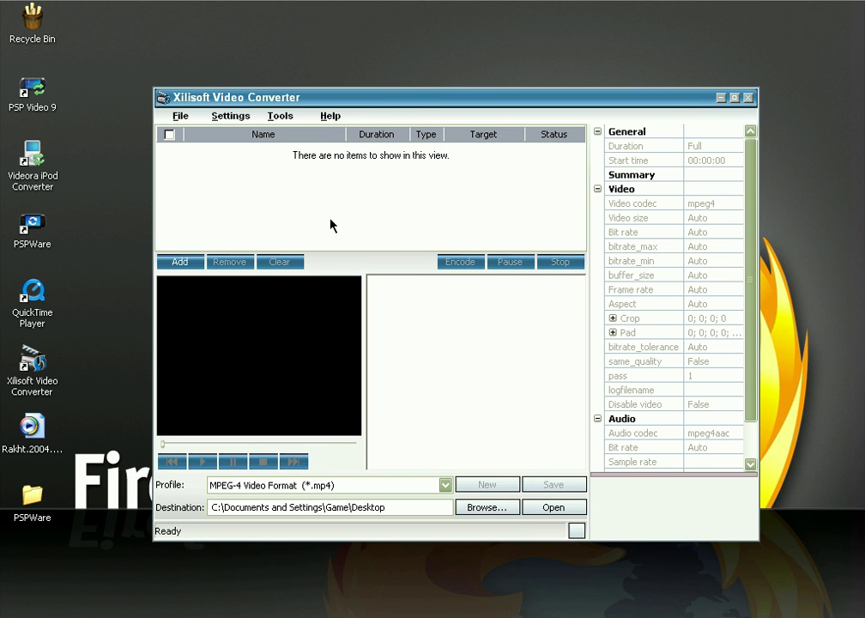
{"action": "left_click_drag", "start_coordinate": [403, 104], "coordinate": [389, 96]}
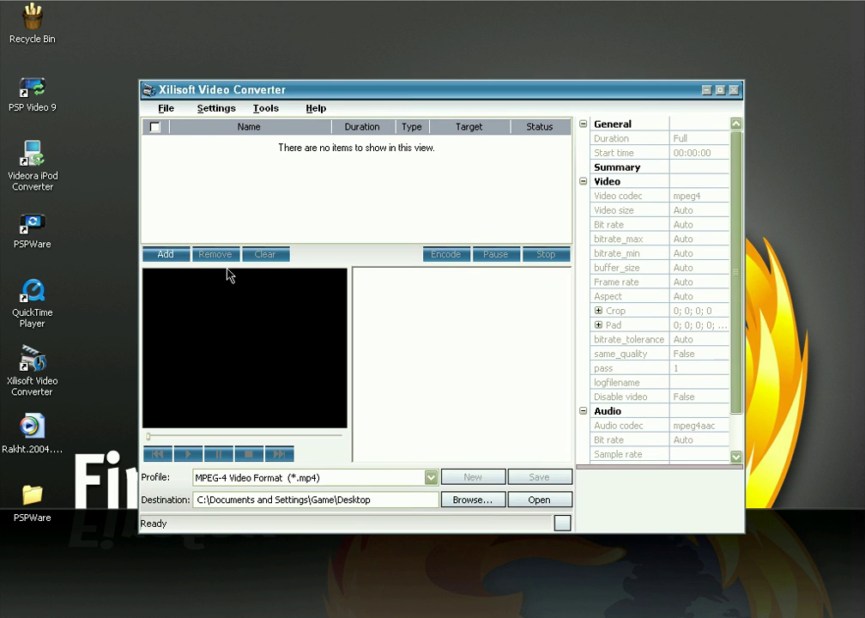
{"action": "left_click", "coordinate": [169, 256]}
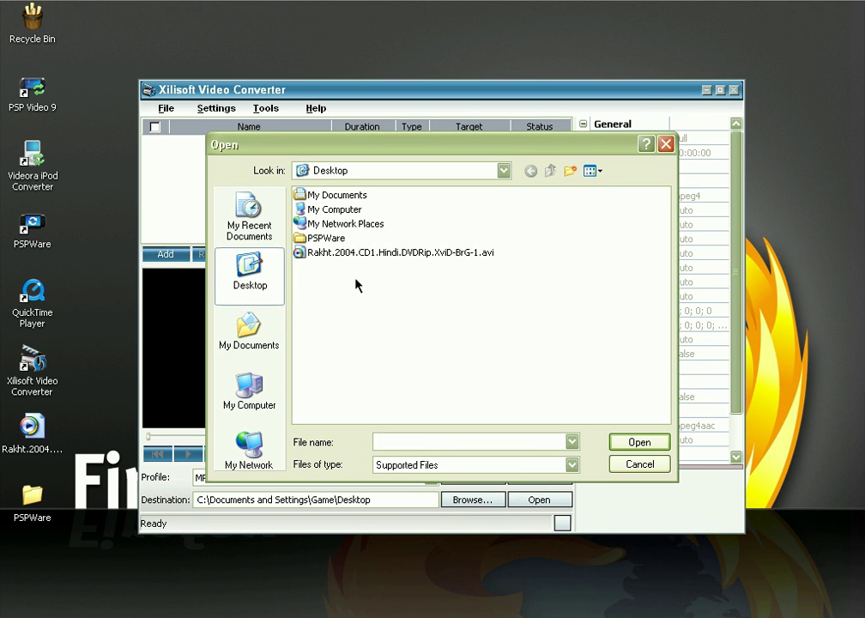
{"action": "left_click", "coordinate": [363, 252]}
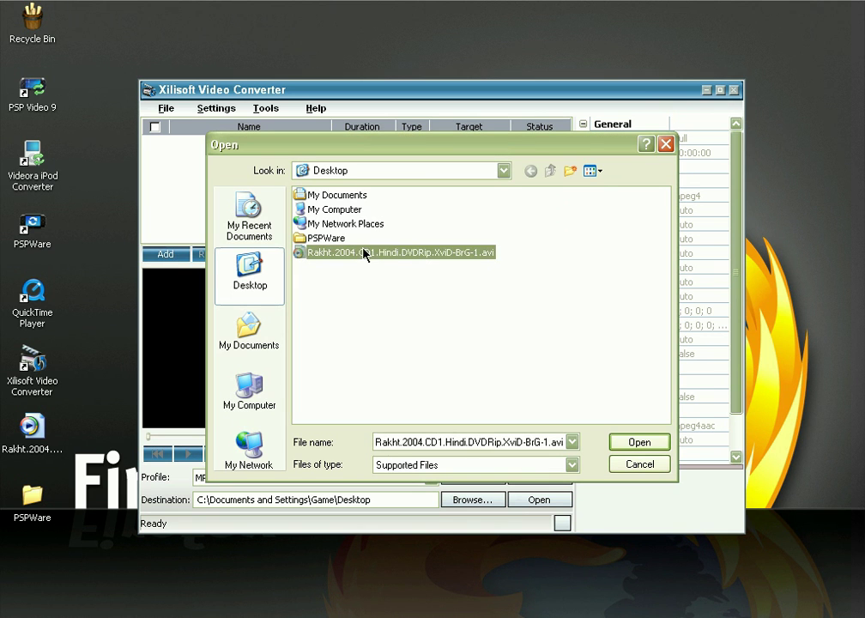
{"action": "left_click", "coordinate": [639, 443]}
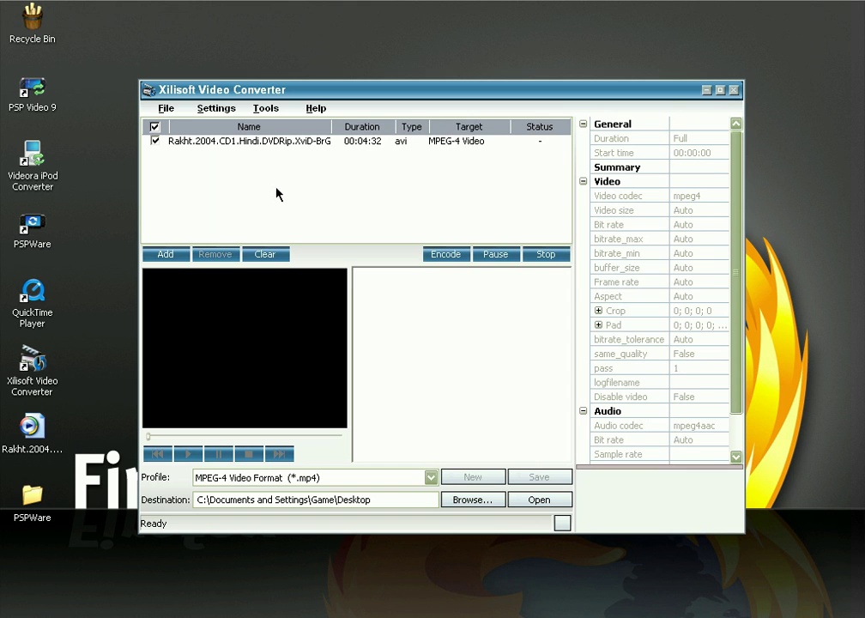
{"action": "left_click", "coordinate": [260, 143]}
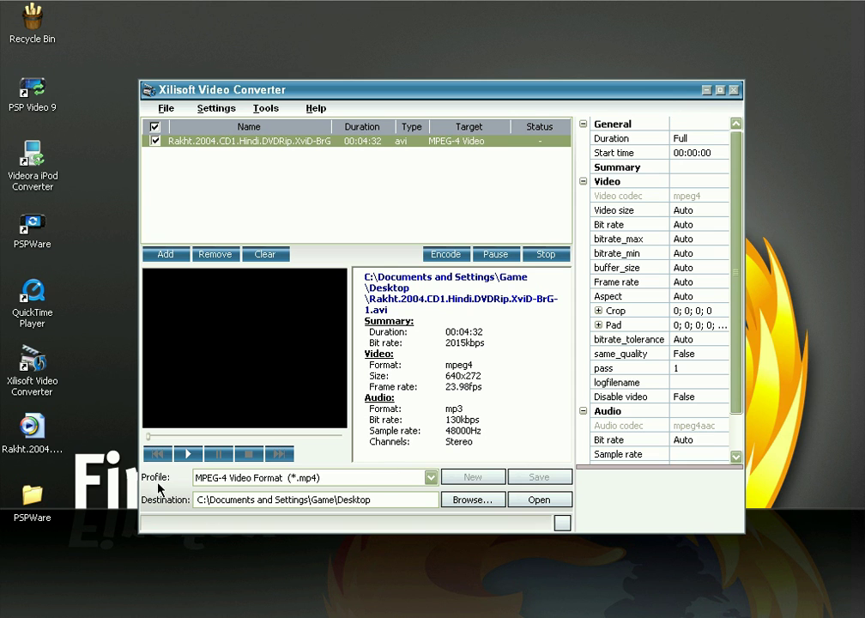
{"action": "left_click", "coordinate": [409, 483]}
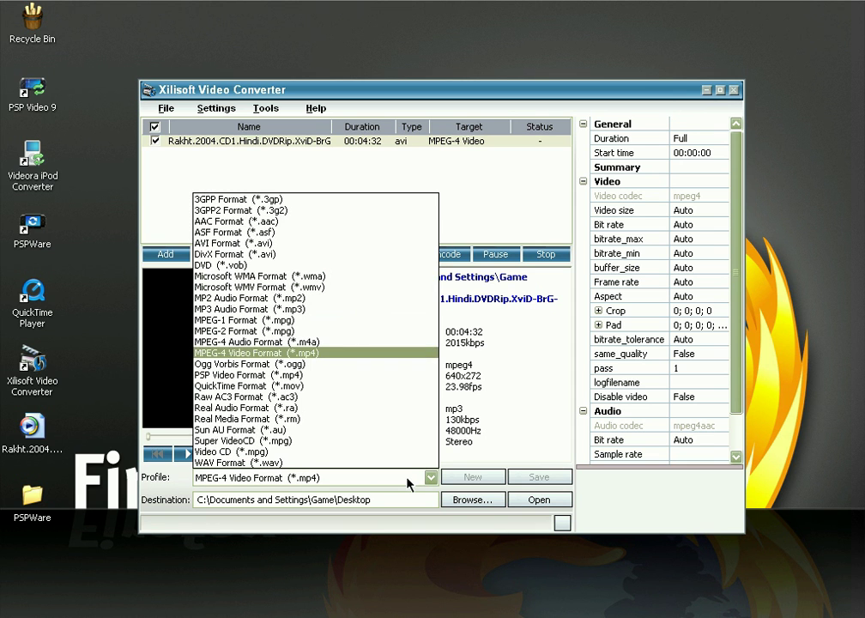
{"action": "left_click", "coordinate": [367, 358]}
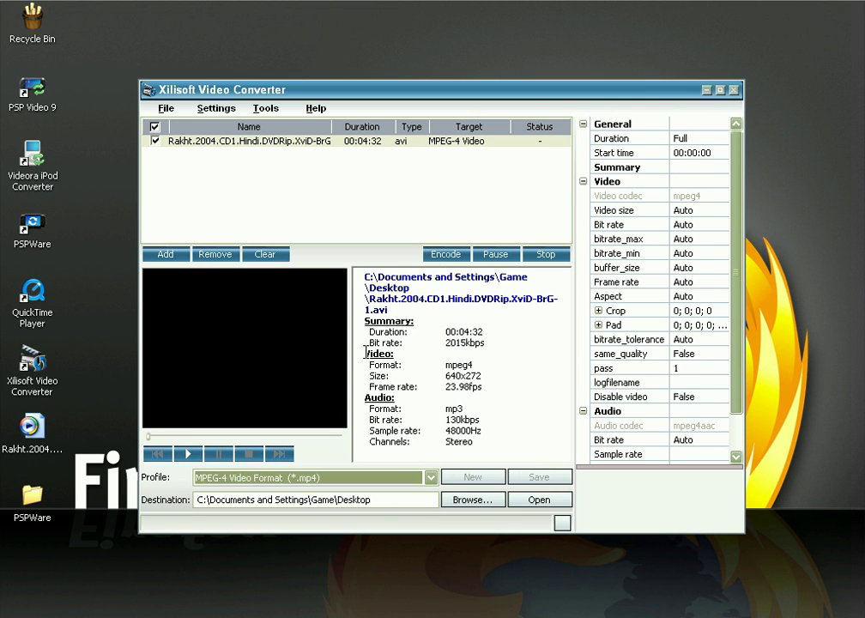
{"action": "left_click", "coordinate": [387, 498]}
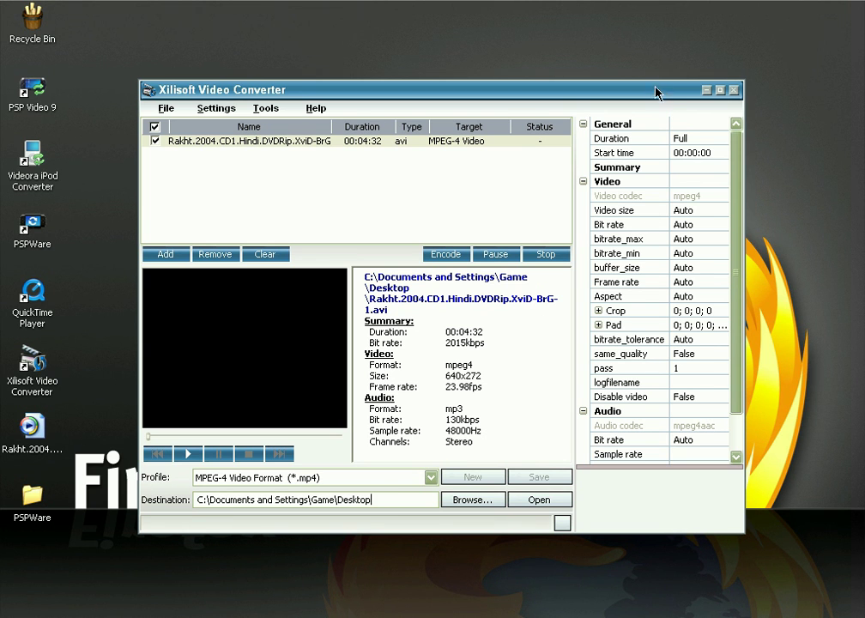
{"action": "left_click_drag", "start_coordinate": [656, 89], "coordinate": [589, 92]}
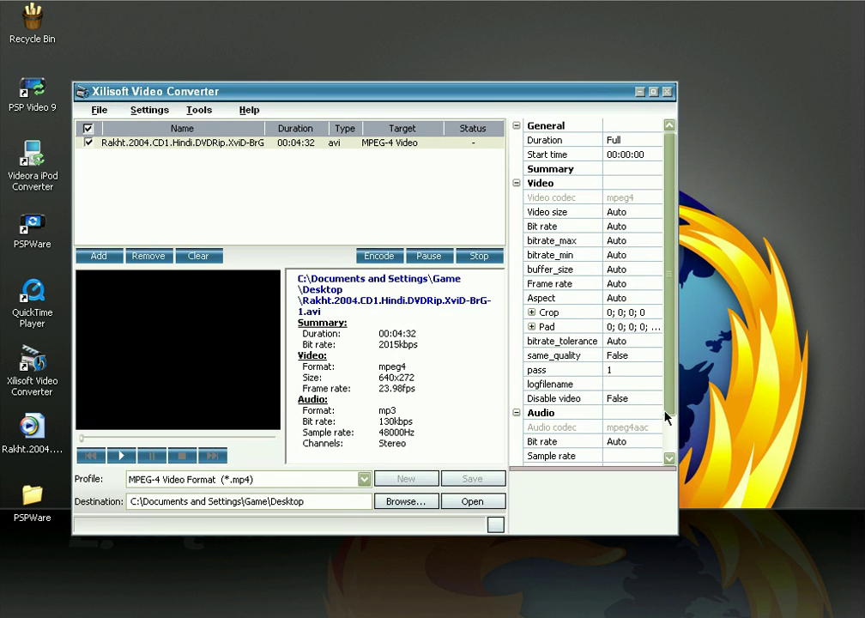
Set the output Video size to 320x240.
{"action": "left_click", "coordinate": [559, 214]}
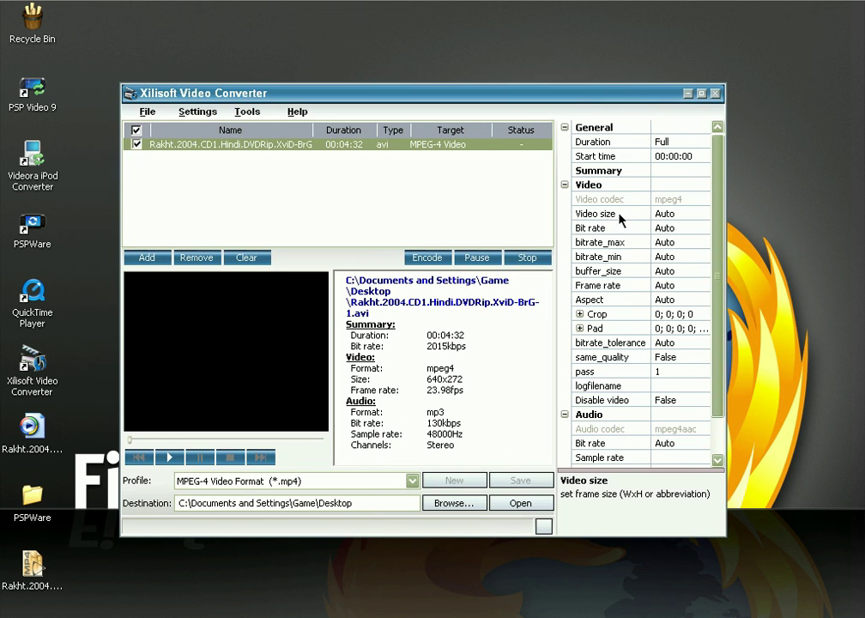
{"action": "left_click", "coordinate": [621, 216]}
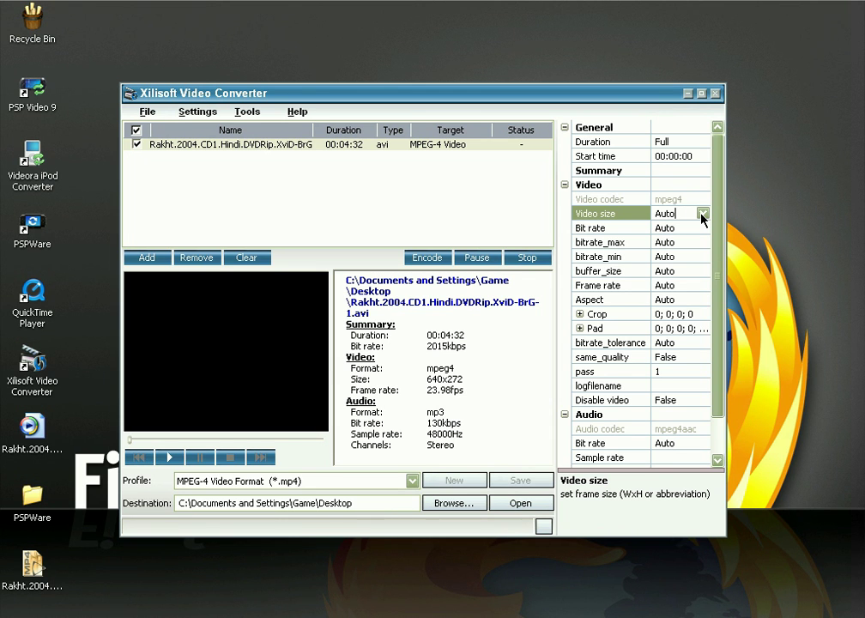
{"action": "type", "text": "320"}
{"action": "key", "text": "BackSpace"}
{"action": "key", "text": "BackSpace"}
{"action": "key", "text": "BackSpace"}
{"action": "key", "text": "BackSpace"}
{"action": "key", "text": "BackSpace"}
{"action": "key", "text": "BackSpace"}
{"action": "key", "text": "BackSpace"}
{"action": "type", "text": "320x240"}
{"action": "left_click", "coordinate": [607, 229]}
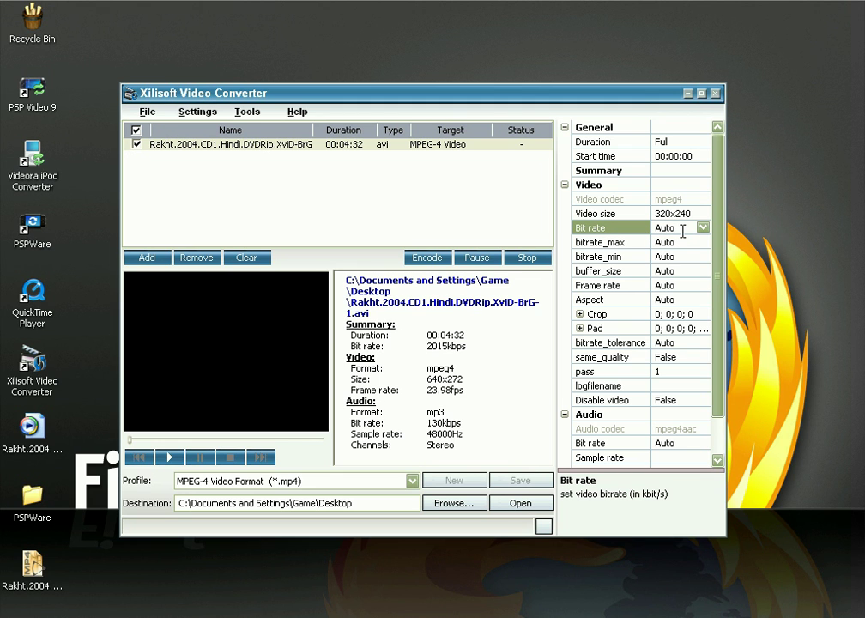
Set the video bit rate to 700 and the audio bit rate to 96.
{"action": "left_click_drag", "start_coordinate": [684, 229], "coordinate": [647, 232]}
{"action": "type", "text": "700"}
{"action": "scroll", "coordinate": [715, 268], "scroll_direction": "down", "scroll_amount": 1}
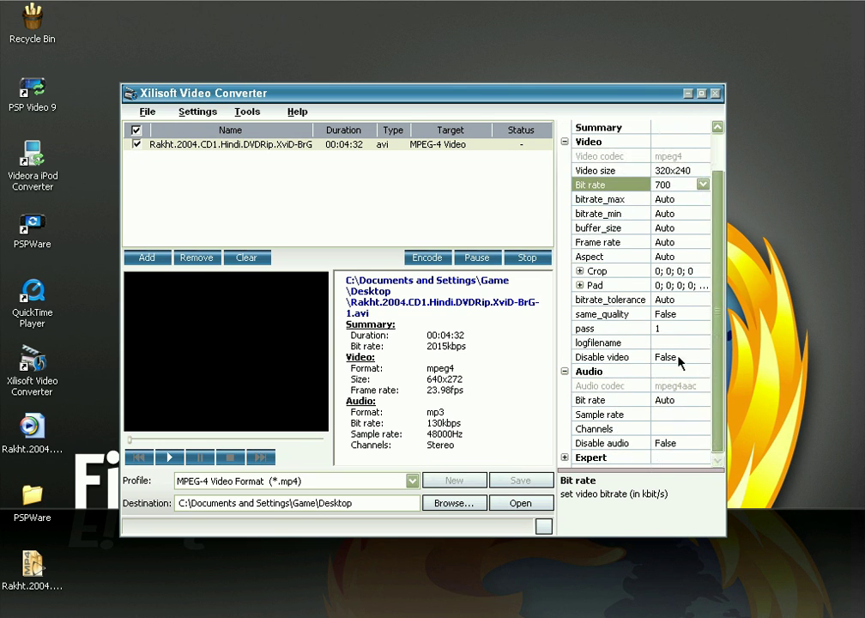
{"action": "left_click", "coordinate": [605, 399]}
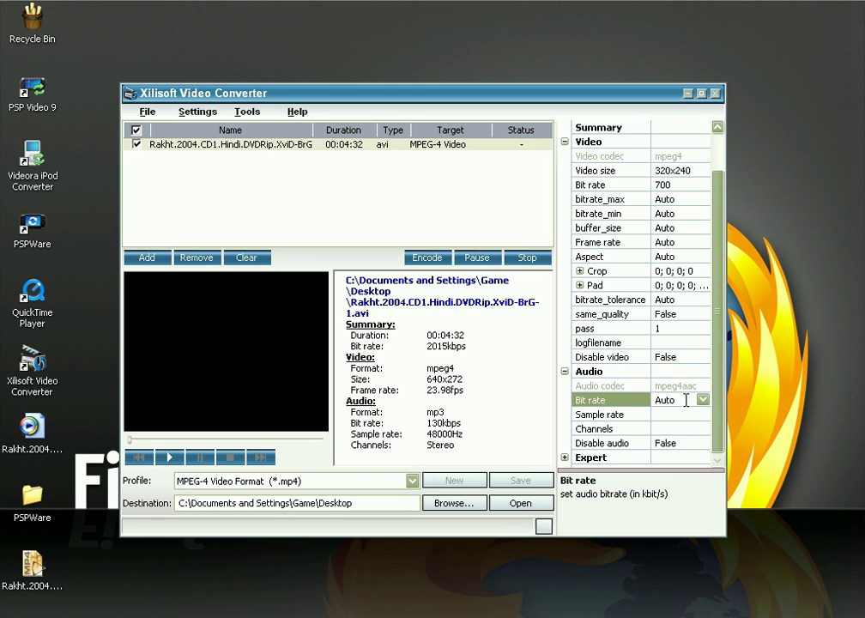
{"action": "left_click", "coordinate": [685, 400]}
{"action": "type", "text": "96"}
Start encoding but decline overwriting the existing Rakht MP4, then launch Videora iPod Converter.
{"action": "left_click", "coordinate": [428, 258]}
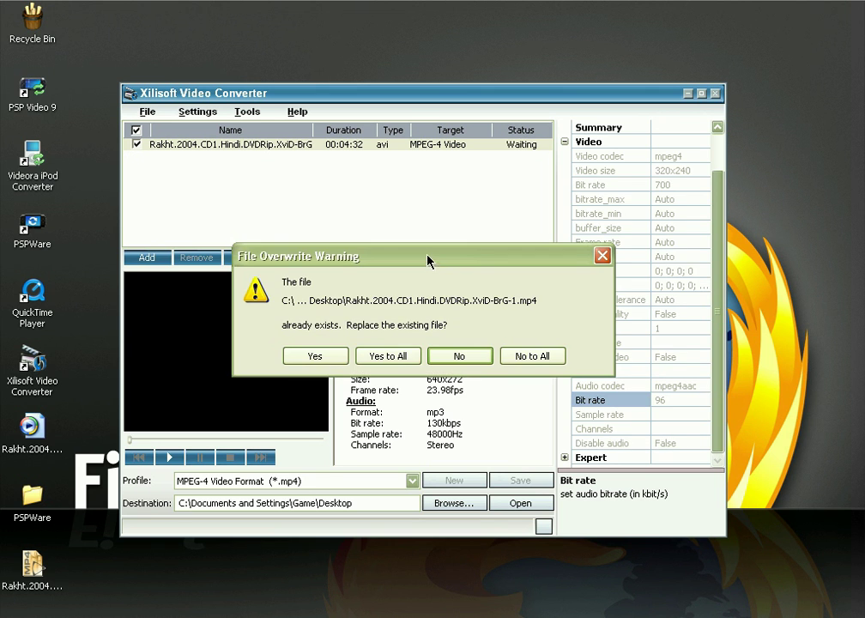
{"action": "left_click", "coordinate": [458, 359]}
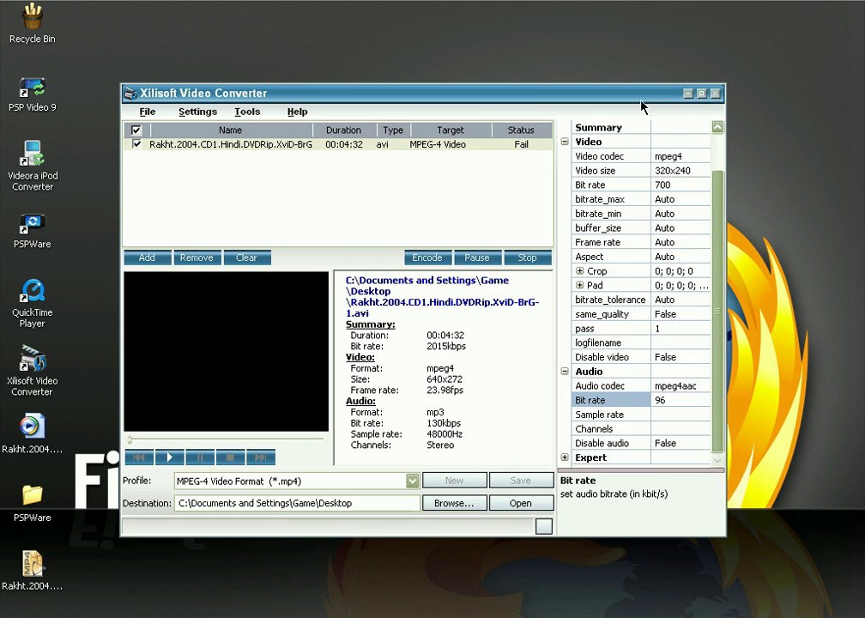
{"action": "left_click", "coordinate": [688, 93]}
{"action": "double_click", "coordinate": [50, 156]}
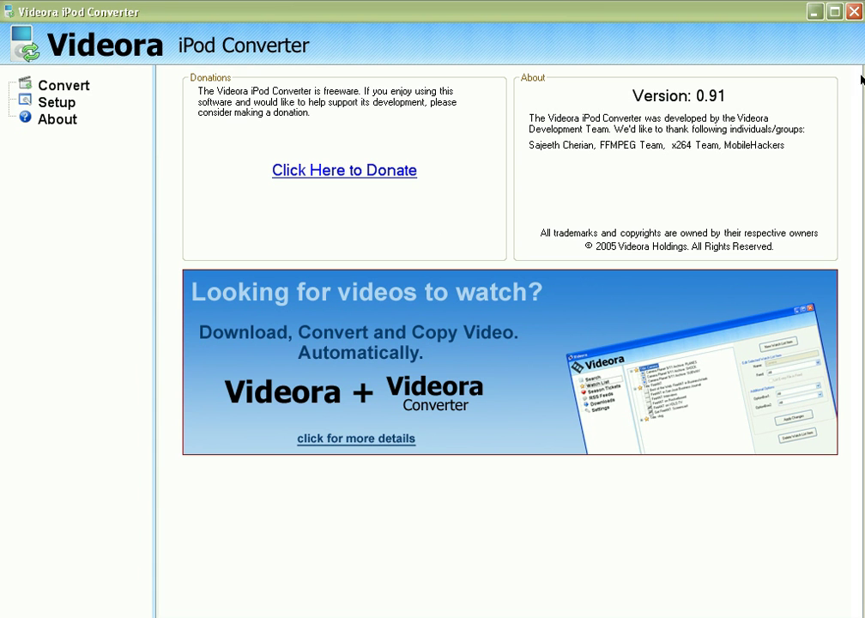
Close the Videora iPod Converter window.
{"action": "left_click", "coordinate": [855, 11]}
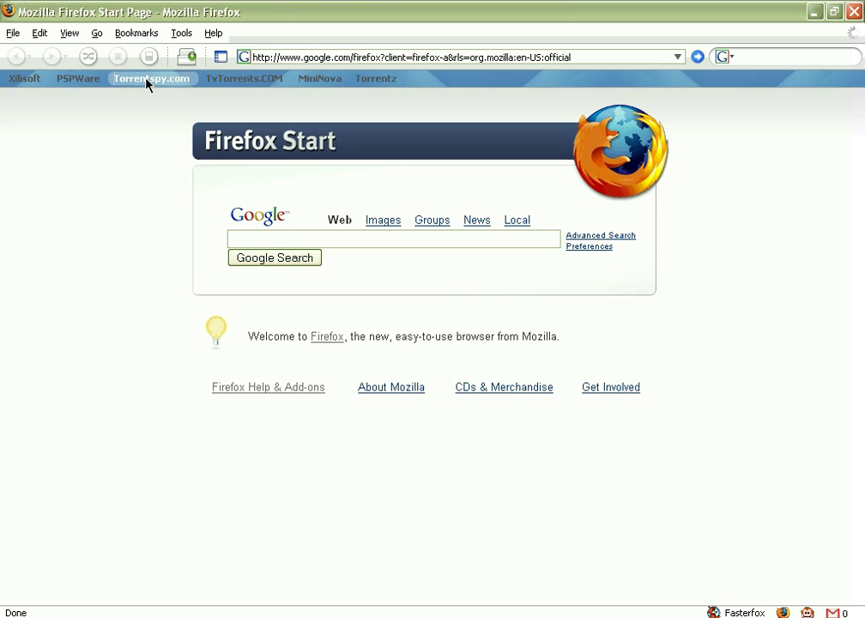
Browse the TorrentSpy, TvTorrents, Mininova and Torrentz TV bookmarks, then close Firefox.
{"action": "left_click", "coordinate": [148, 82]}
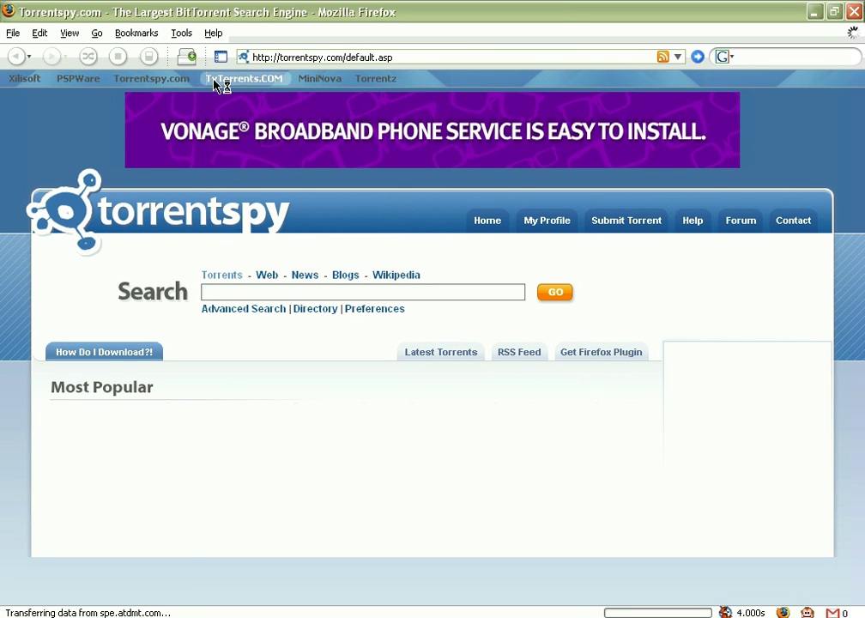
{"action": "left_click", "coordinate": [239, 81]}
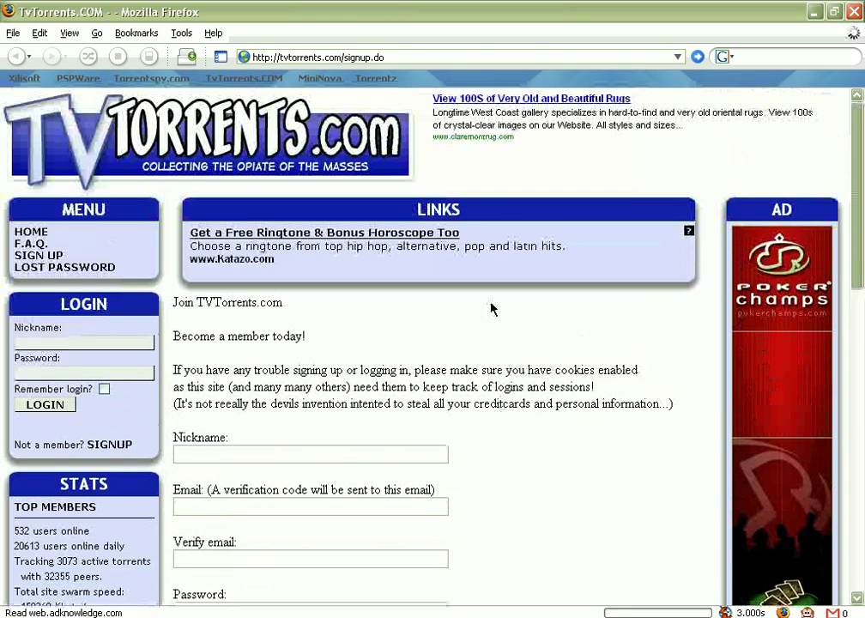
{"action": "left_click", "coordinate": [334, 79]}
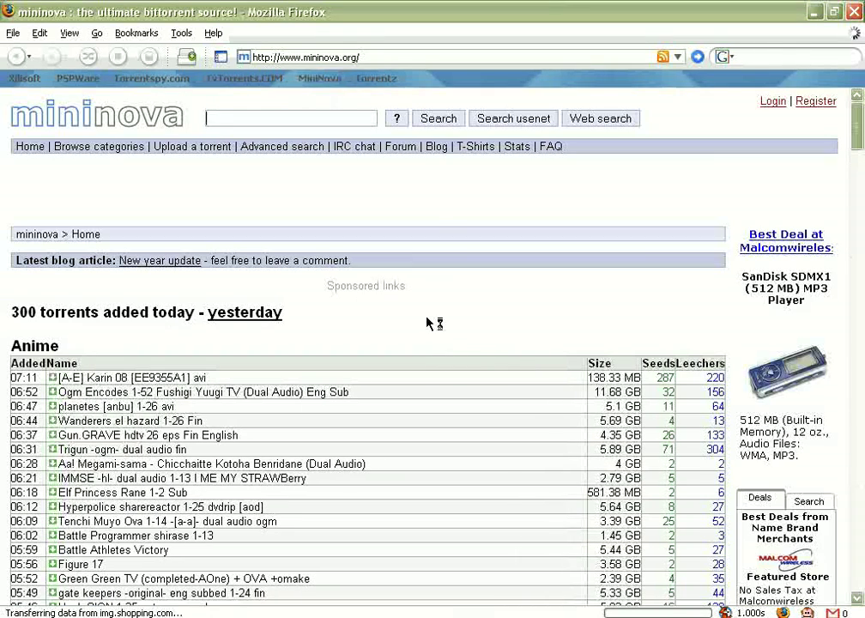
{"action": "left_click", "coordinate": [387, 81]}
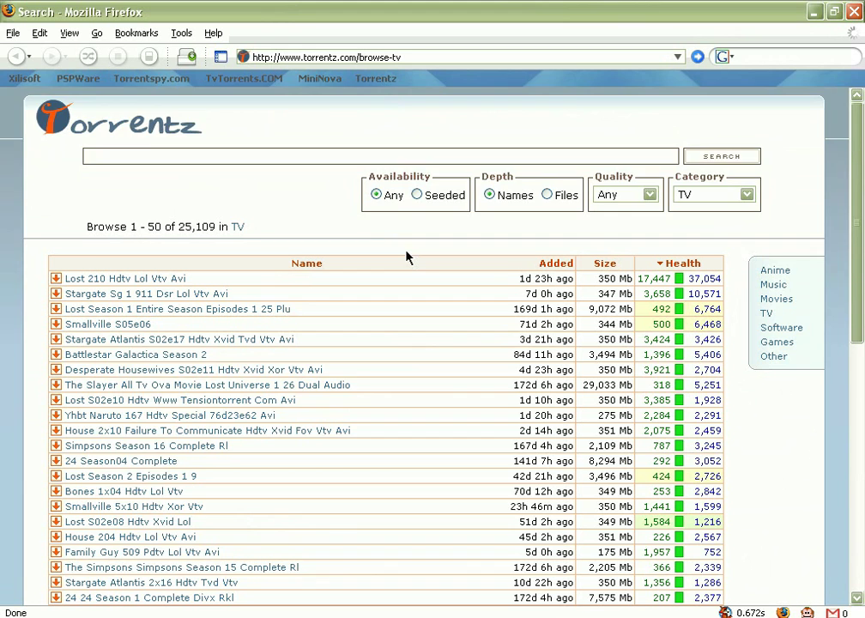
{"action": "scroll", "coordinate": [407, 256], "scroll_direction": "down", "scroll_amount": 2}
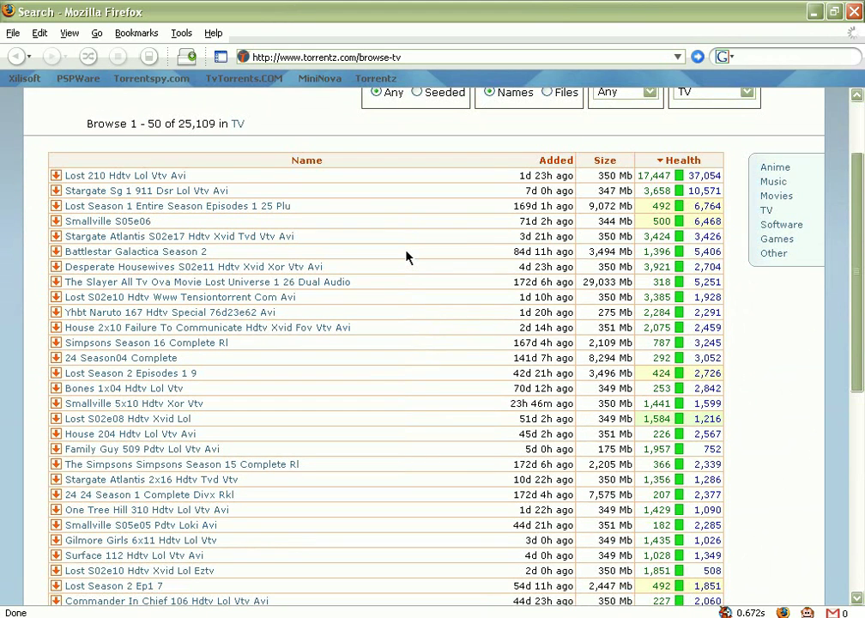
{"action": "scroll", "coordinate": [411, 257], "scroll_direction": "up", "scroll_amount": 2}
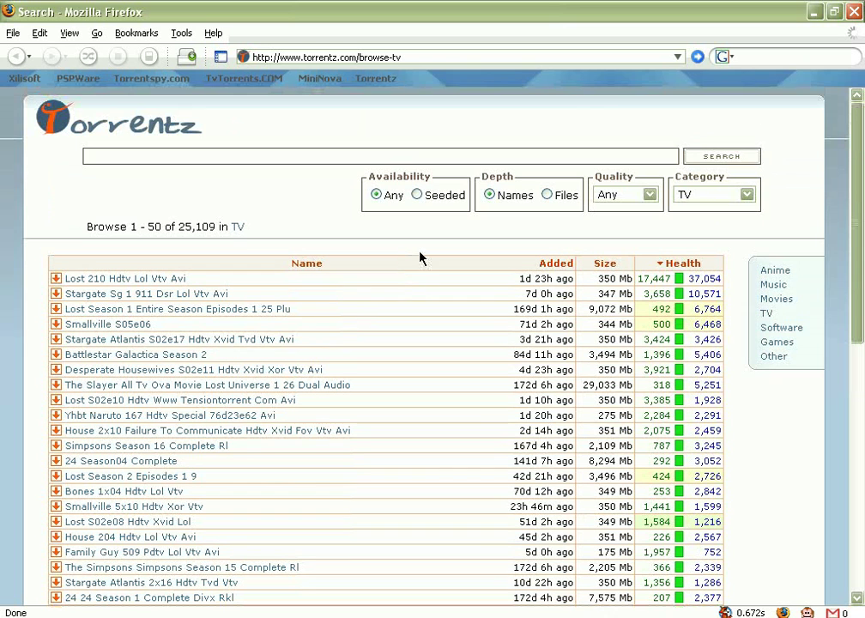
{"action": "left_click", "coordinate": [857, 12]}
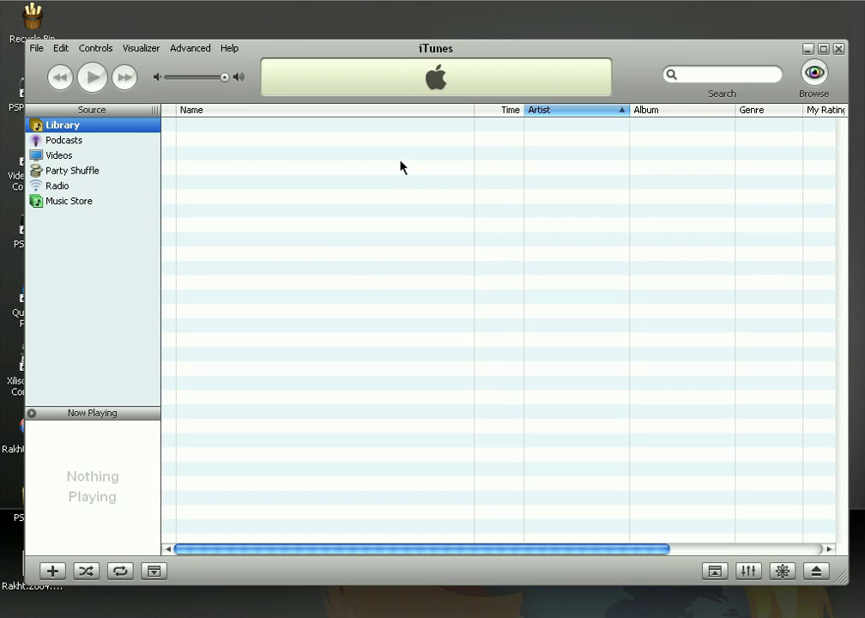
Maximize iTunes, cancel File > Add File to Library..., and close iTunes.
{"action": "double_click", "coordinate": [647, 45]}
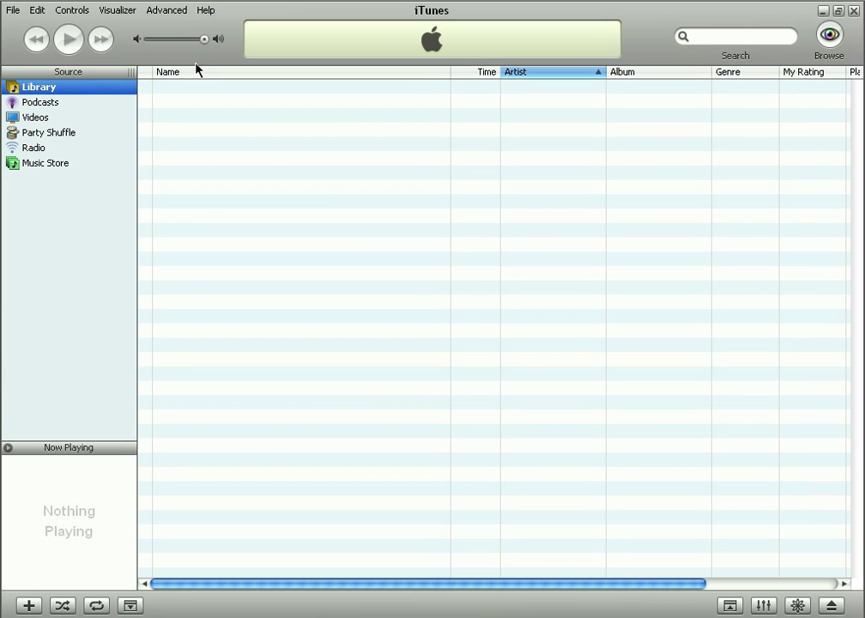
{"action": "left_click", "coordinate": [12, 10]}
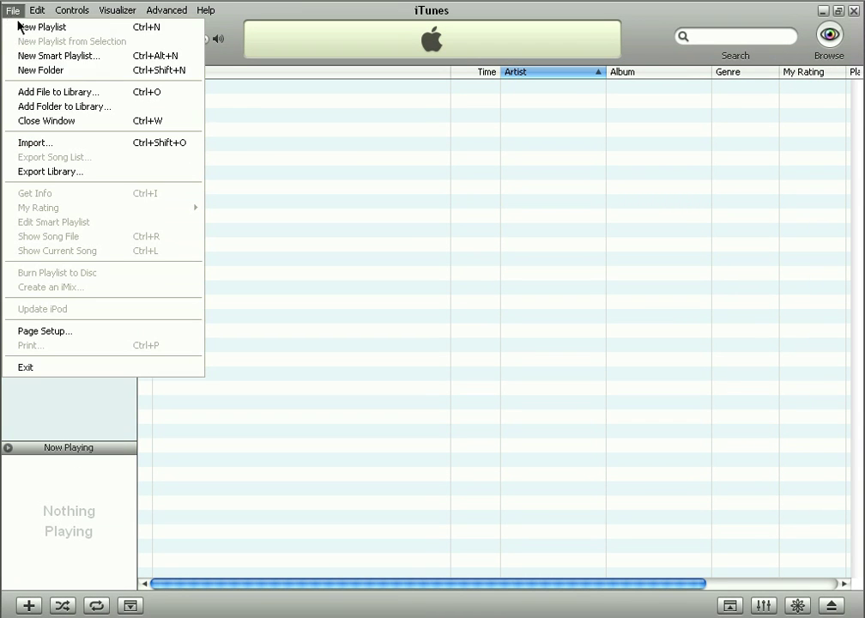
{"action": "left_click", "coordinate": [57, 94]}
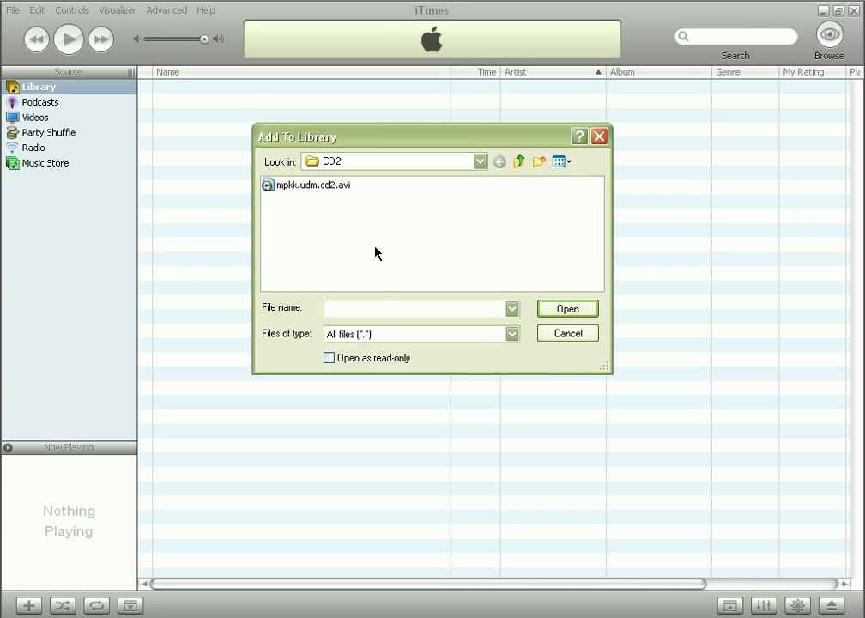
{"action": "left_click", "coordinate": [563, 333]}
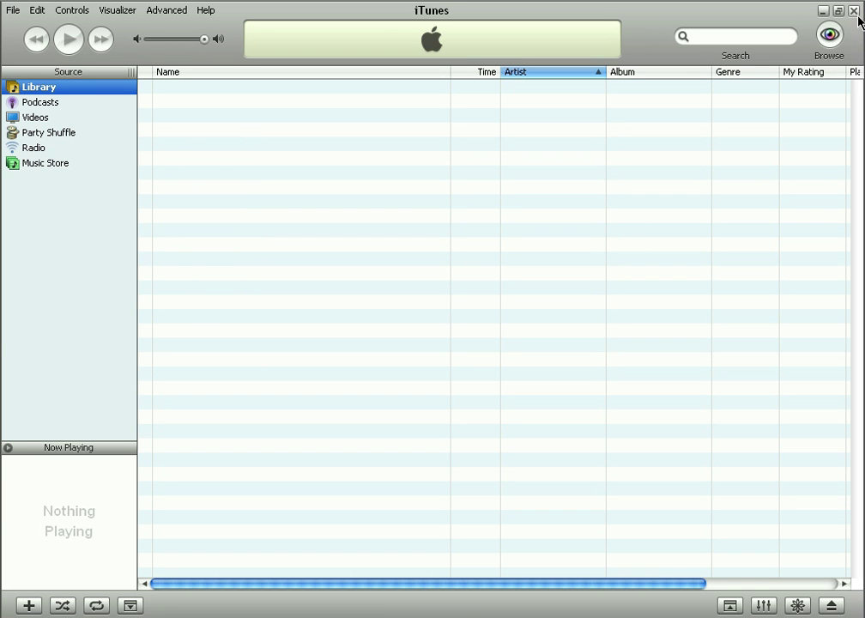
{"action": "left_click", "coordinate": [854, 11]}
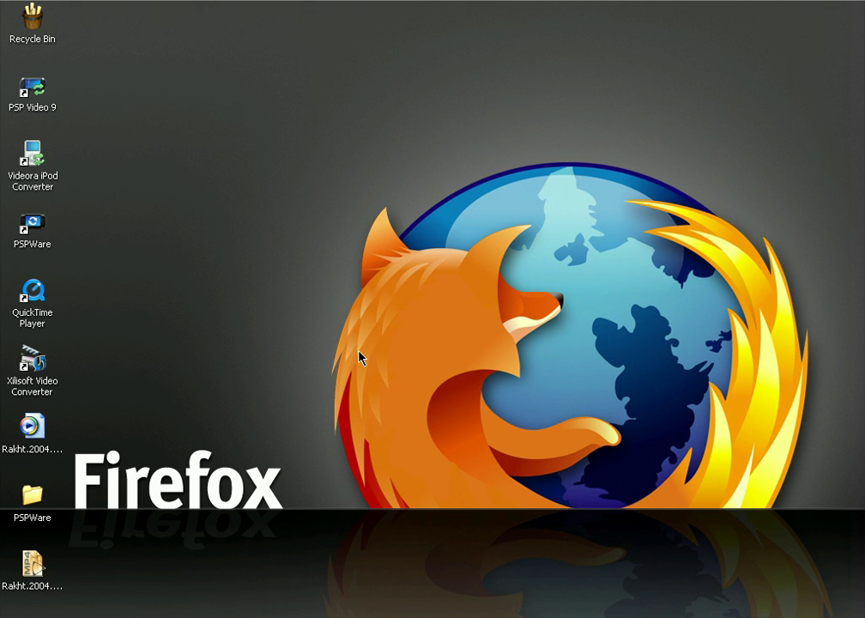